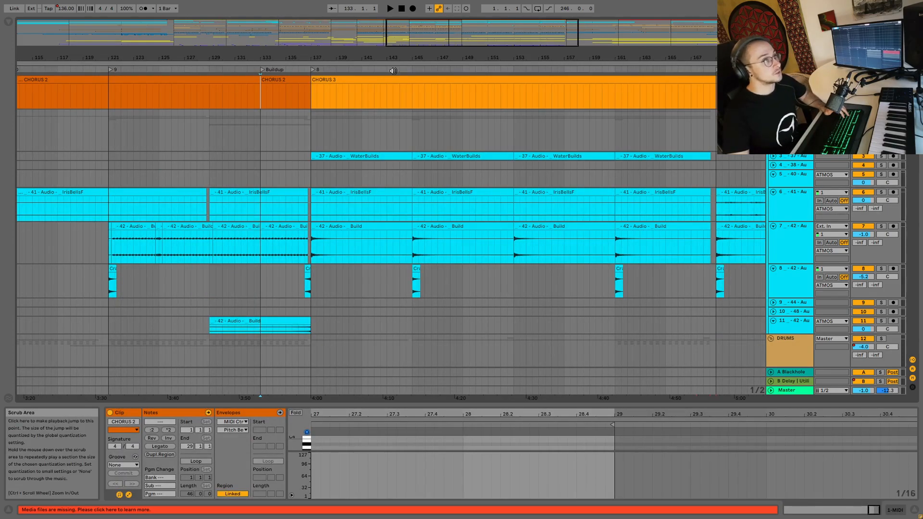
- Play the arrangement from the Buildup marker at bar 133 into CHORUS 3 to hear the transition
click(299, 94)
mouse_move(419, 42)
mouse_down()
mouse_move(400, 40)
mouse_move(395, 55)
mouse_up()
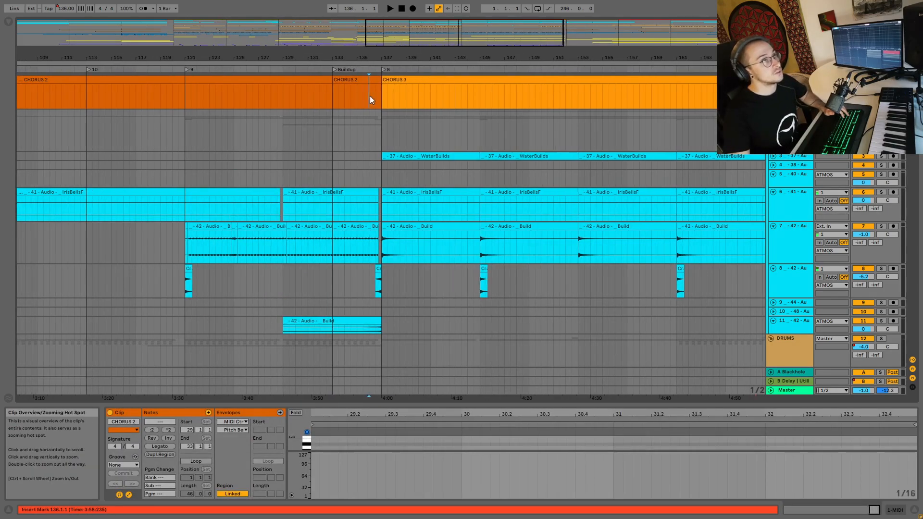
click(333, 164)
key(space)
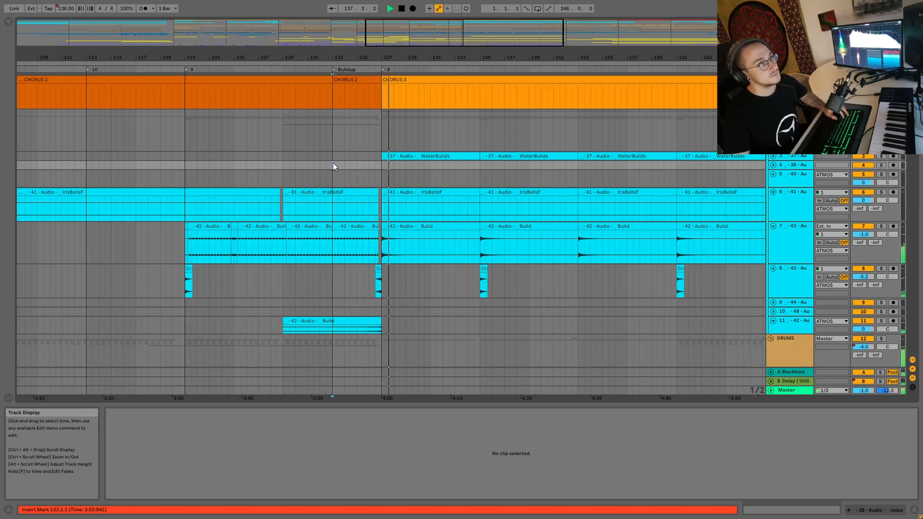
key(space)
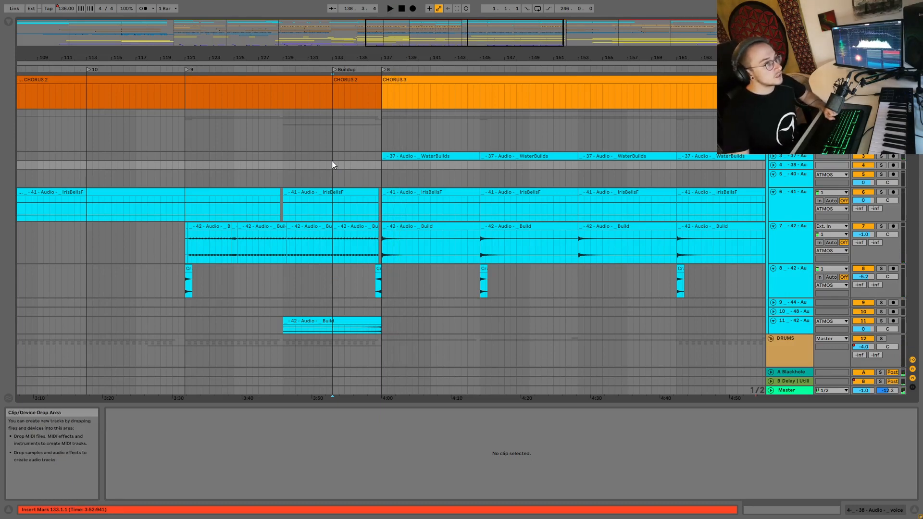
- Solo track 7 and play its Build audio from bar 133
click(357, 226)
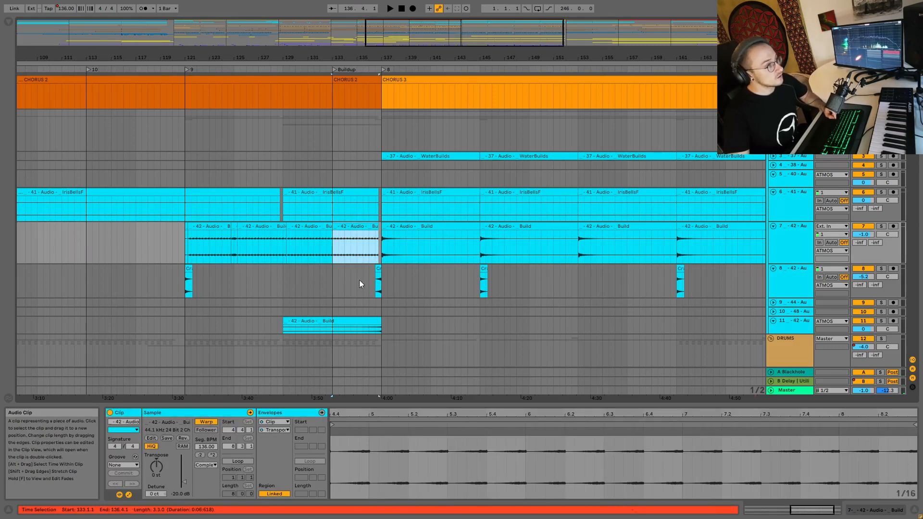
click(333, 253)
key(space)
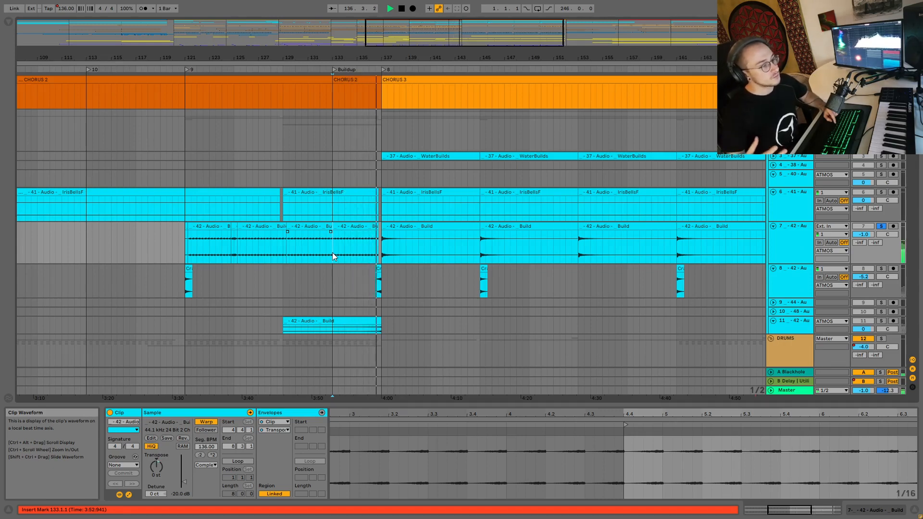
key(space)
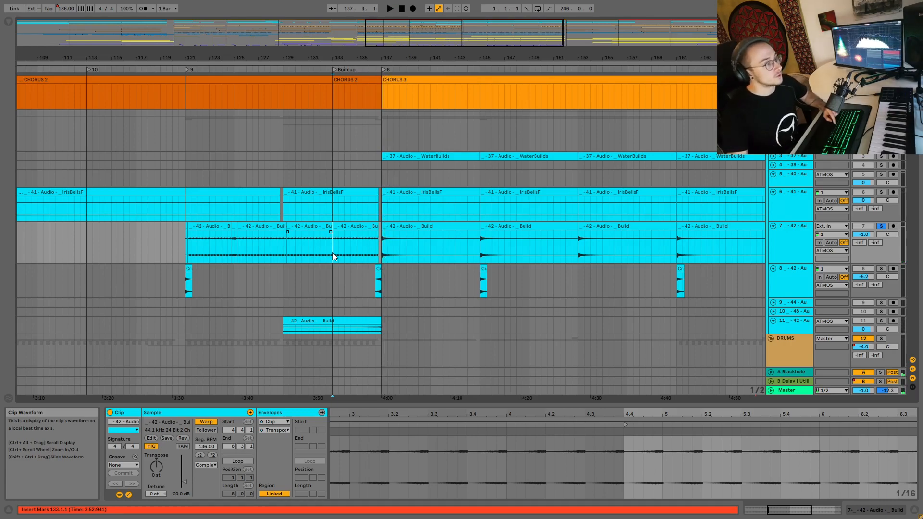
- Solo track 11 and play its Build clip from bar 135 to the end of the build-up
scroll(332, 253, down, 1)
drag(333, 234, 380, 237)
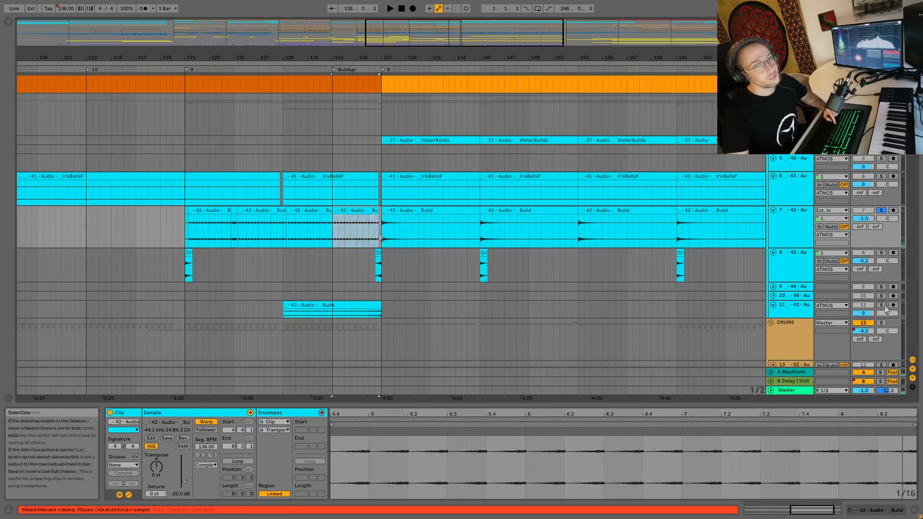
click(366, 296)
key(space)
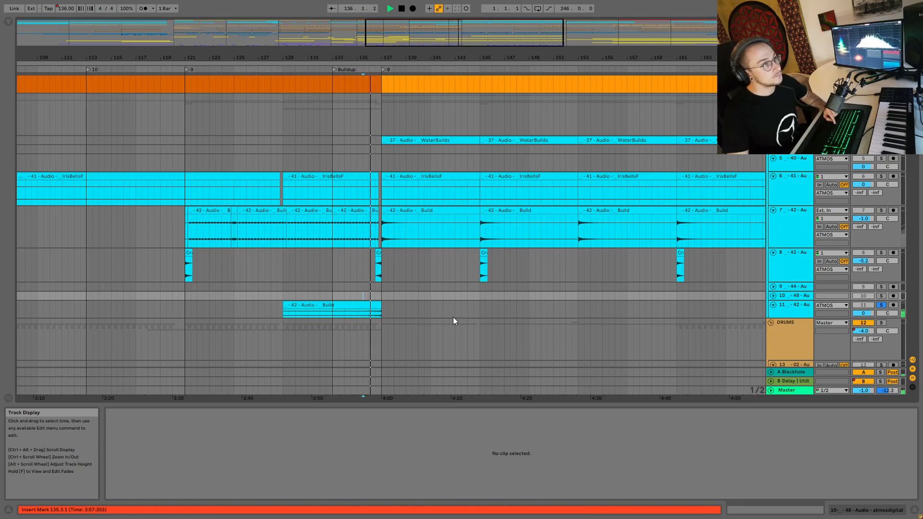
key(space)
- Solo track 8 together with track 11 and play both from bar 133 into the drop
click(880, 252)
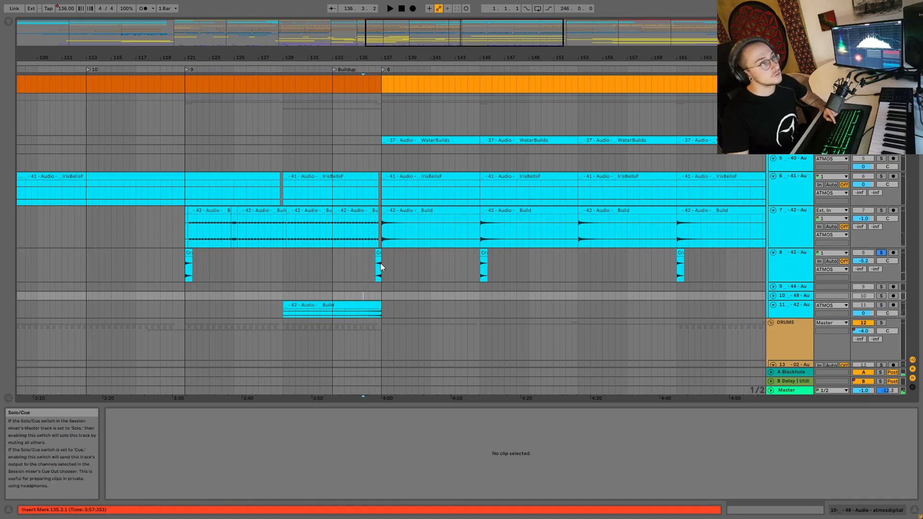
click(379, 269)
click(332, 283)
scroll(414, 288, down, 3)
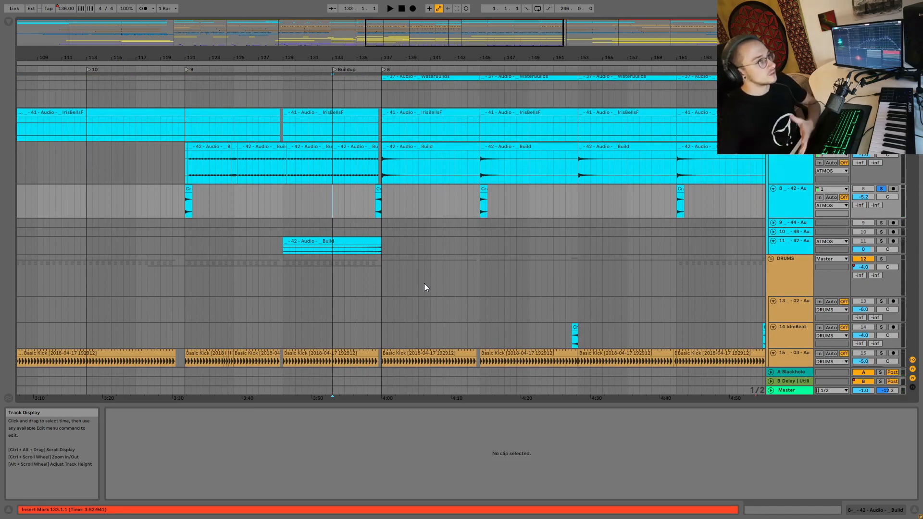
click(881, 241)
key(space)
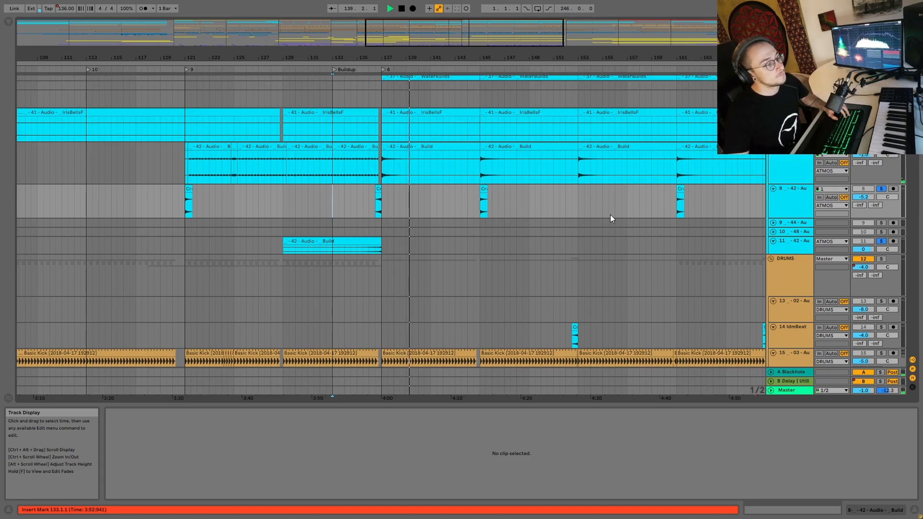
- Solo the DRUMS group in place of tracks 8 and 11 and show its device chain
scroll(532, 237, down, 3)
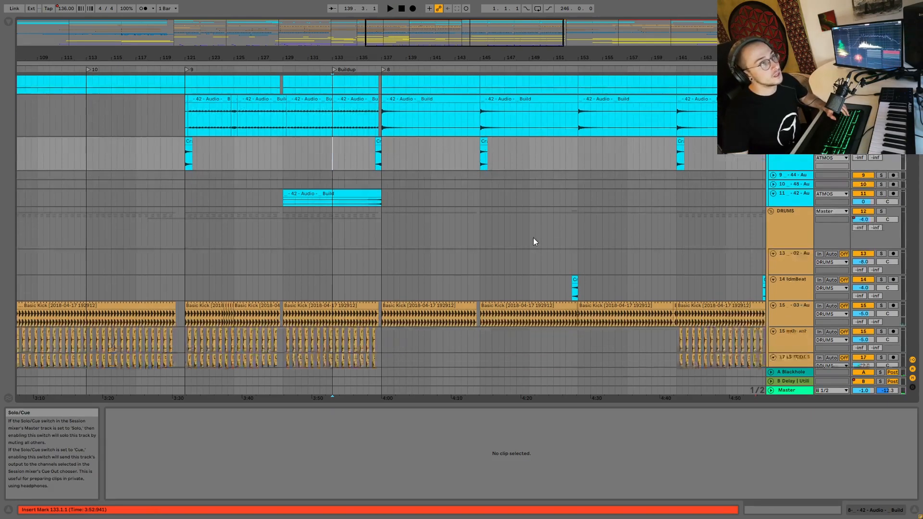
scroll(463, 238, down, 1)
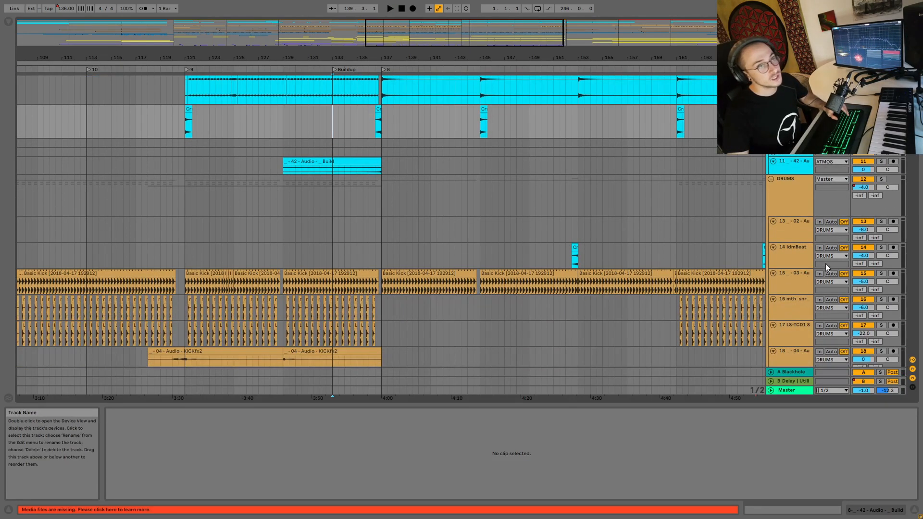
click(882, 179)
click(776, 201)
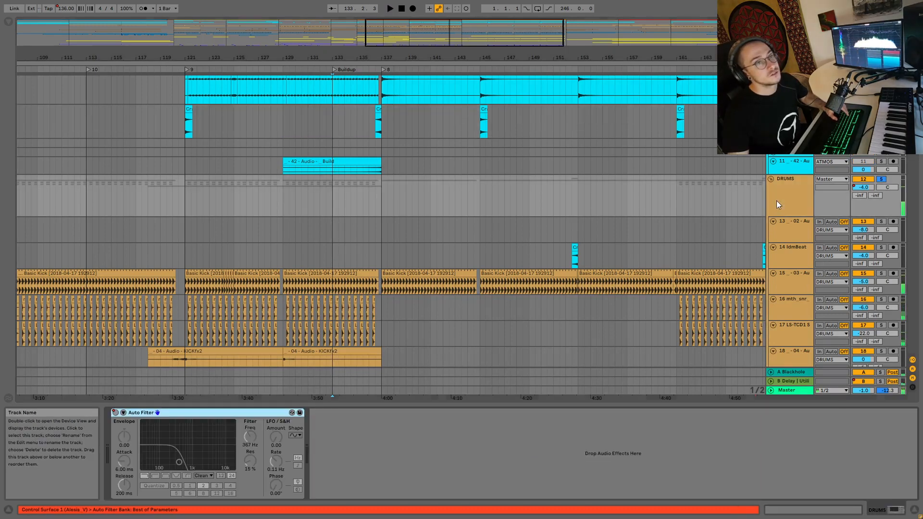
- Add a second Auto Filter to the DRUMS group and set it to high-pass with a 31 Hz cutoff
click(9, 22)
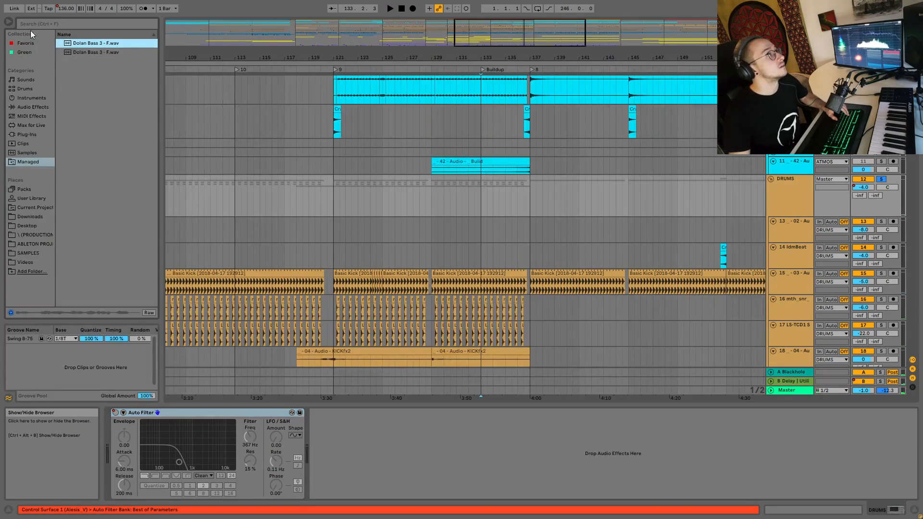
click(32, 98)
click(32, 107)
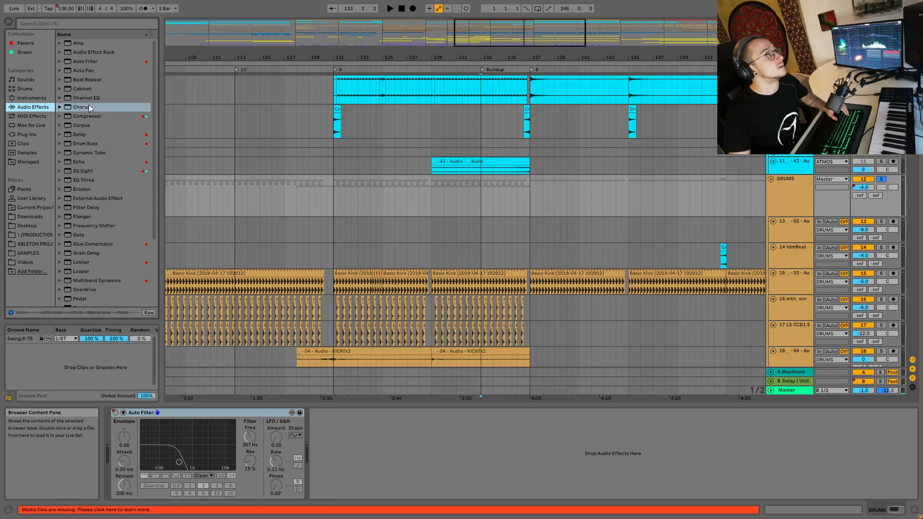
double_click(76, 64)
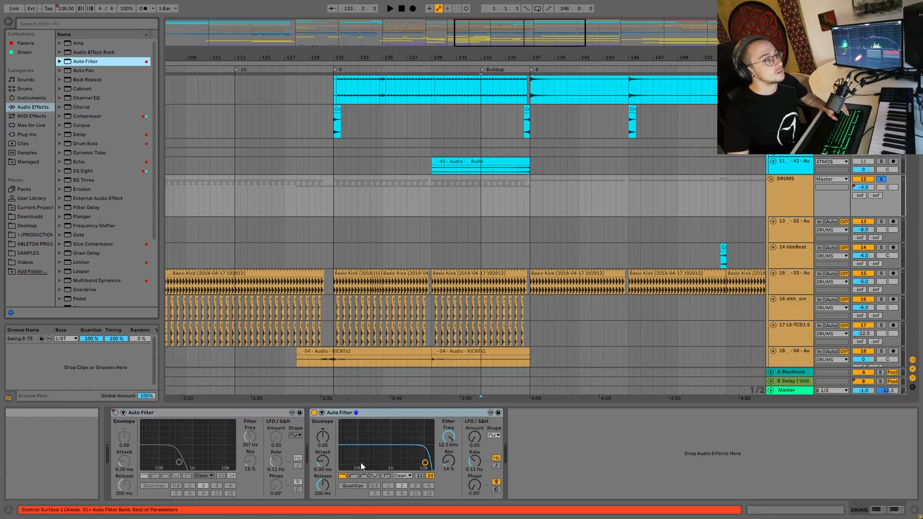
drag(363, 470, 346, 461)
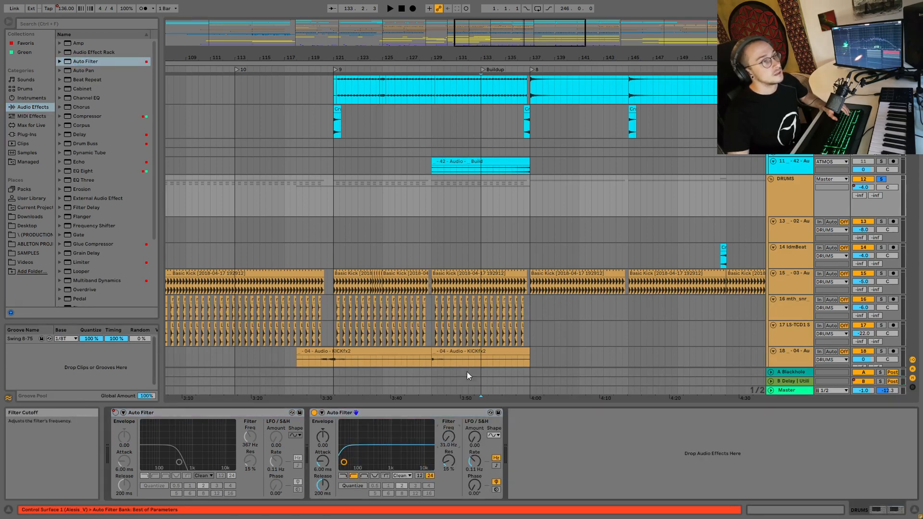
- Automate the new DRUMS filter's frequency as a rising ramp from bar 129 to bar 137
key(a)
click(431, 215)
drag(456, 215, 529, 192)
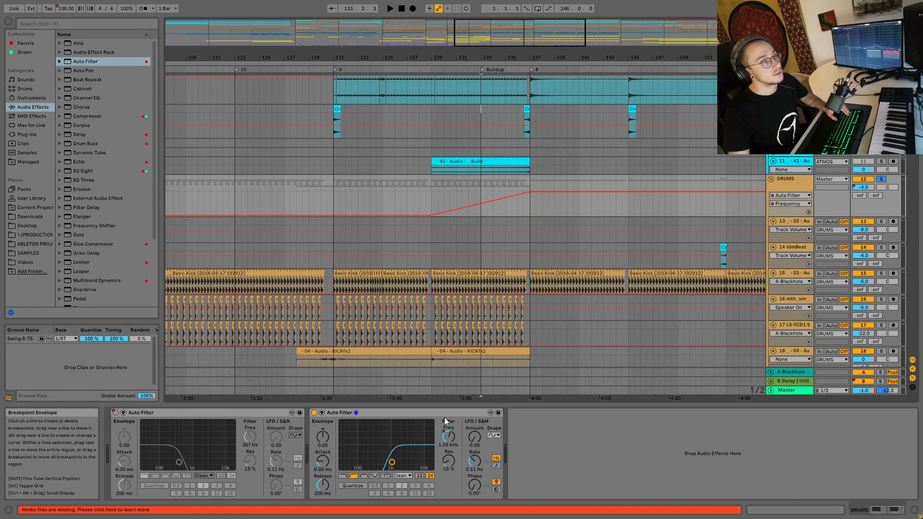
- Automate the new DRUMS filter's Device On so it is active only from bar 133 to bar 137
right_click(314, 413)
click(329, 416)
click(530, 197)
drag(474, 198, 474, 209)
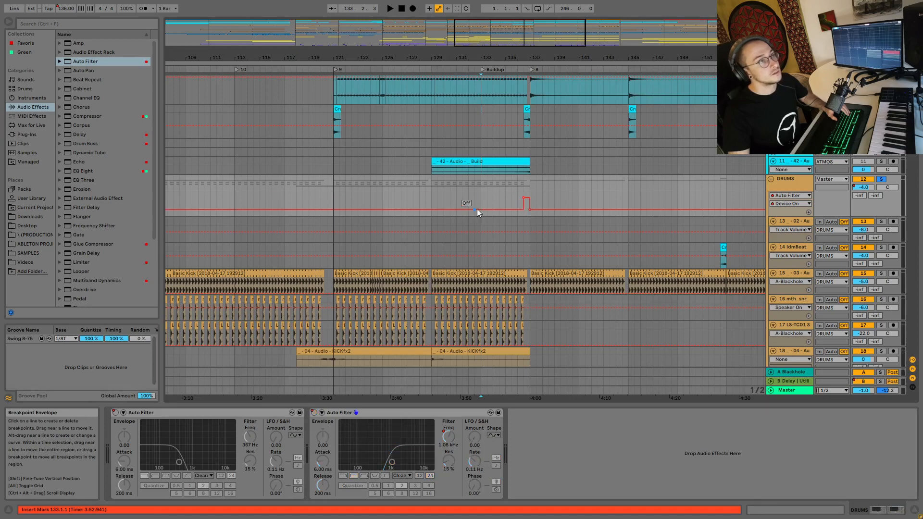
right_click(345, 418)
key(Escape)
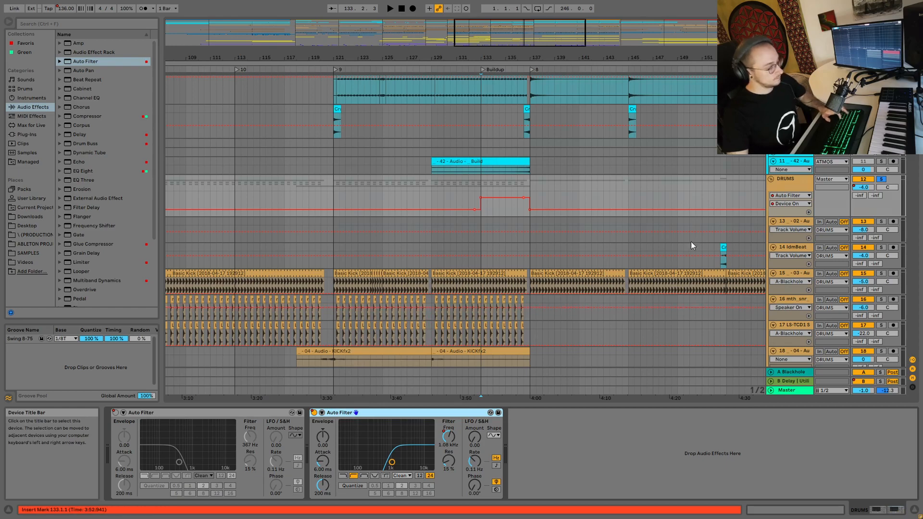
- Automate the PERCS group's Auto Filter frequency to rise from 31 Hz at bar 133 to 19.9 kHz at bar 137
scroll(679, 244, down, 10)
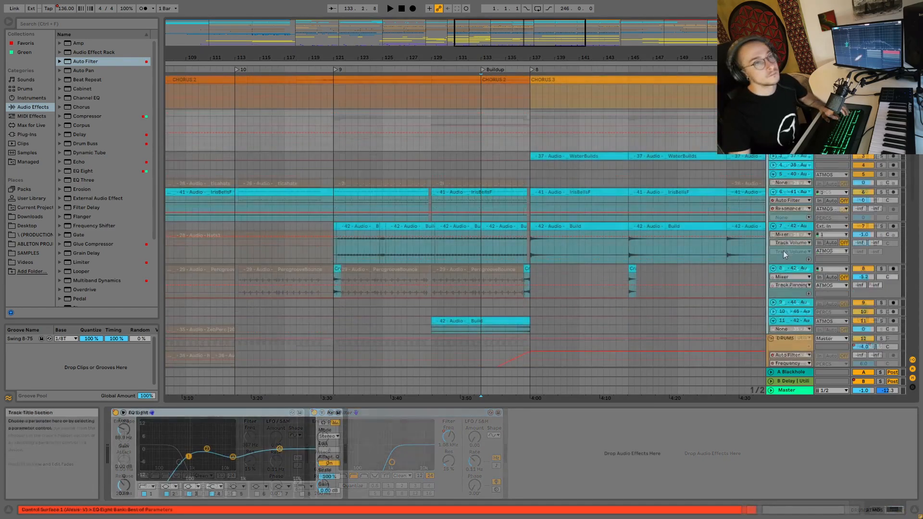
scroll(782, 254, down, 4)
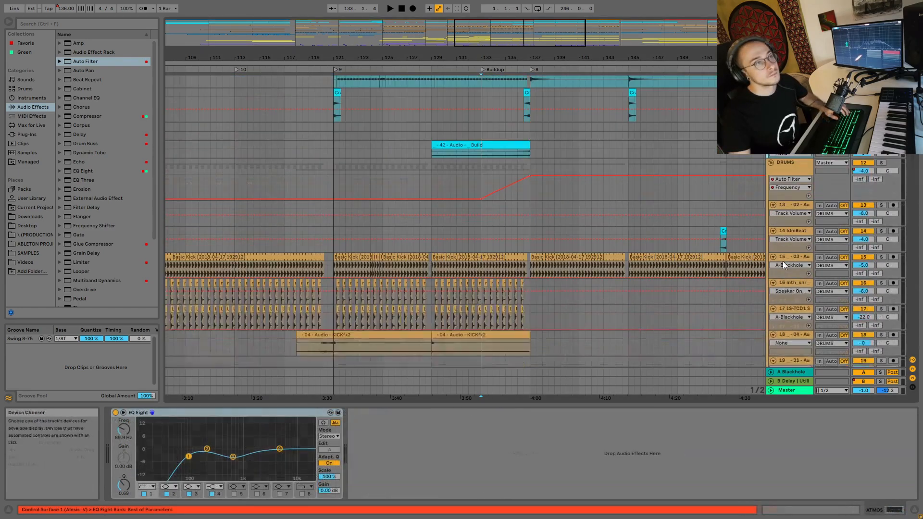
key(space)
scroll(770, 267, down, 6)
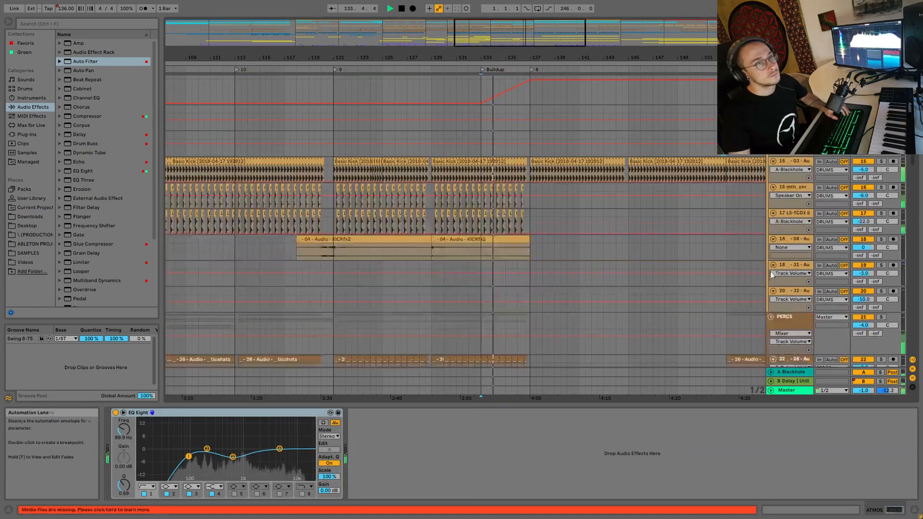
click(804, 227)
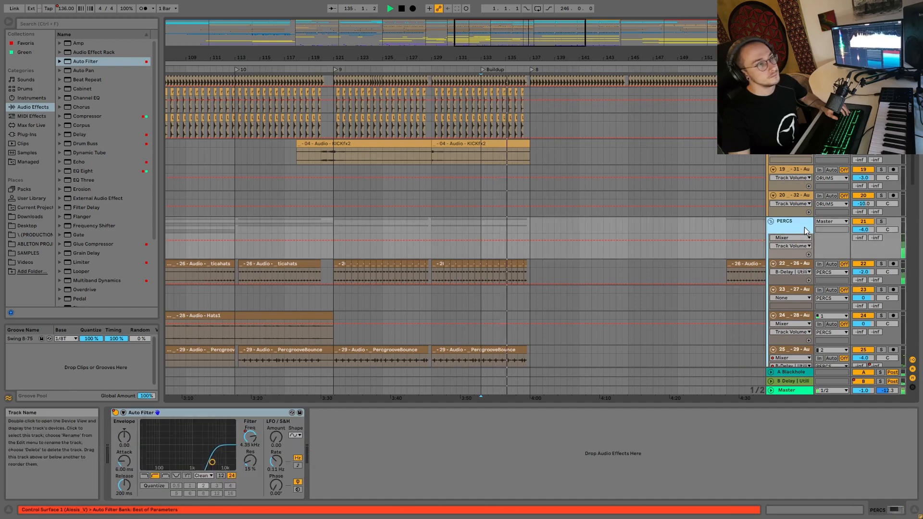
click(250, 436)
drag(429, 258, 479, 257)
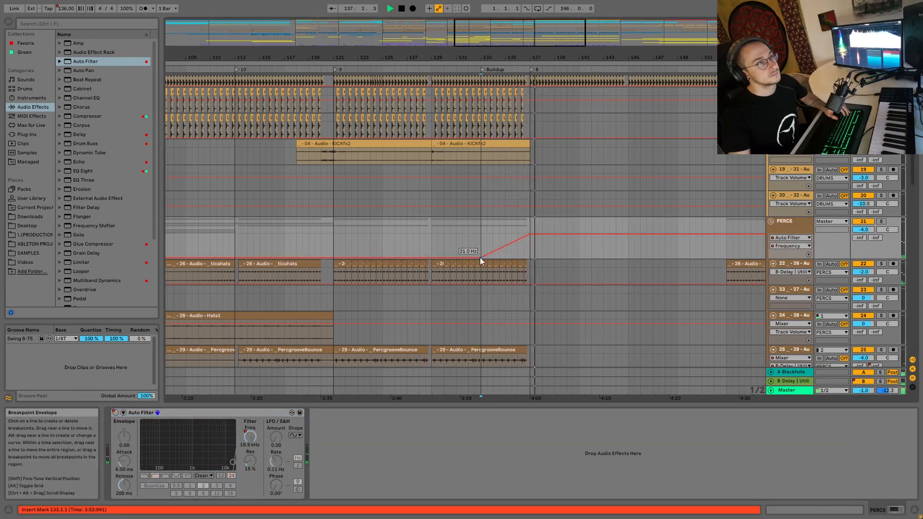
scroll(517, 255, up, 5)
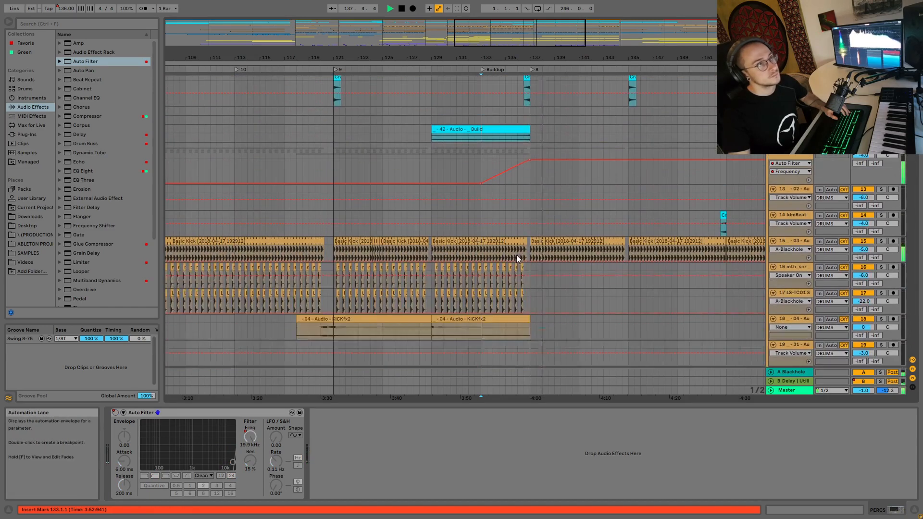
- Play the build-up from bar 133 to hear the rising high-pass filter sweep
click(479, 168)
key(space)
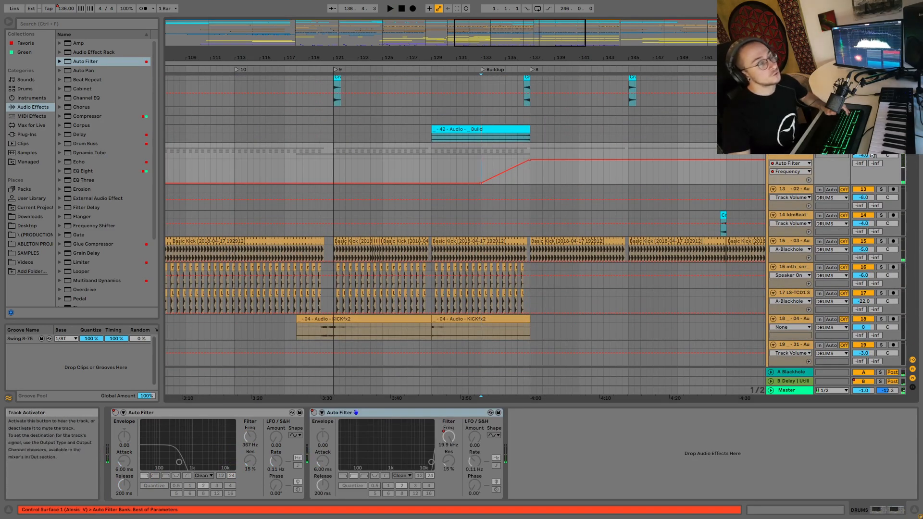
key(space)
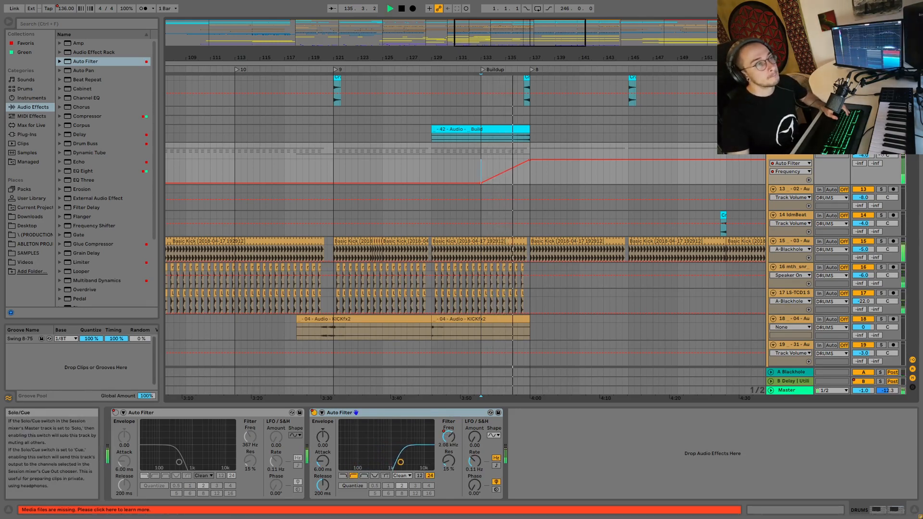
key(space)
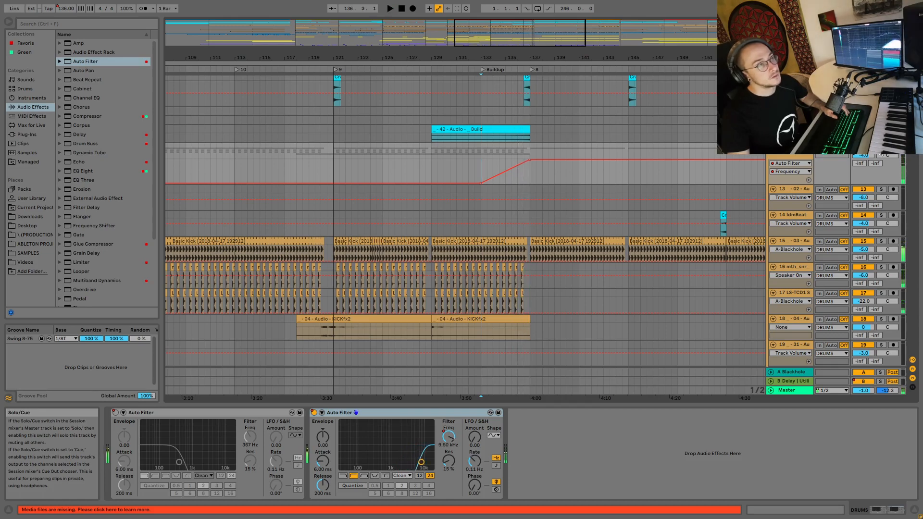
- Reverse the Auto Filter frequency ramps on the DRUMS and PERCS groups so they fall from bar 133 to bar 137
drag(480, 181, 528, 184)
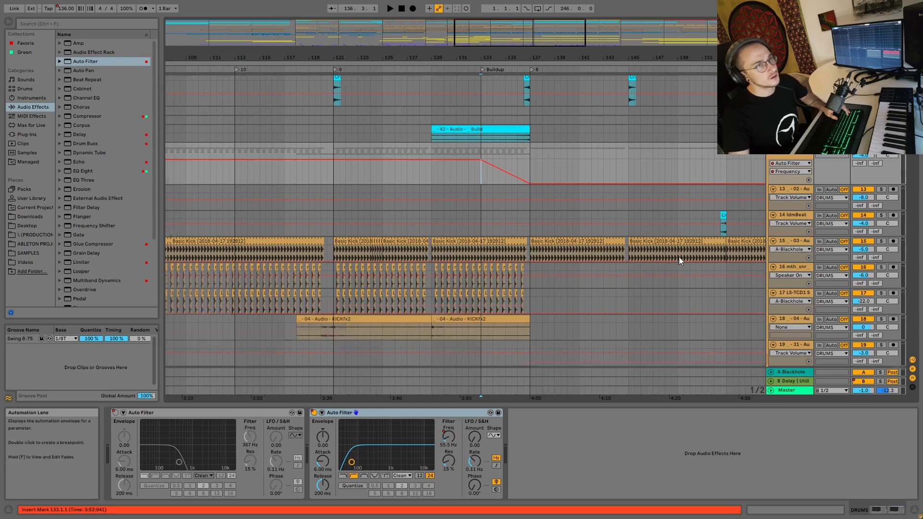
scroll(678, 257, down, 5)
click(481, 254)
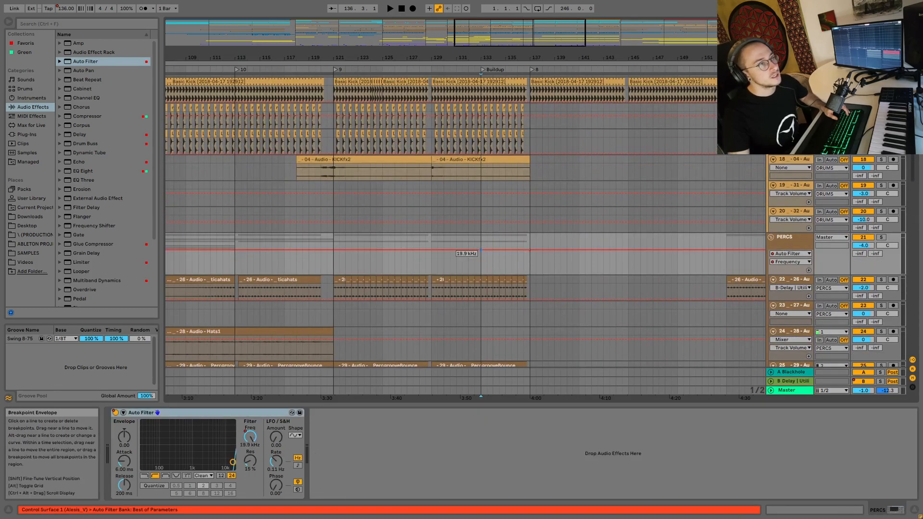
drag(529, 249, 528, 274)
- Reverse the BASS group's filter frequency ramp to fall to 26 Hz at bar 137 and switch its second Auto Filter to low-pass
scroll(512, 306, down, 5)
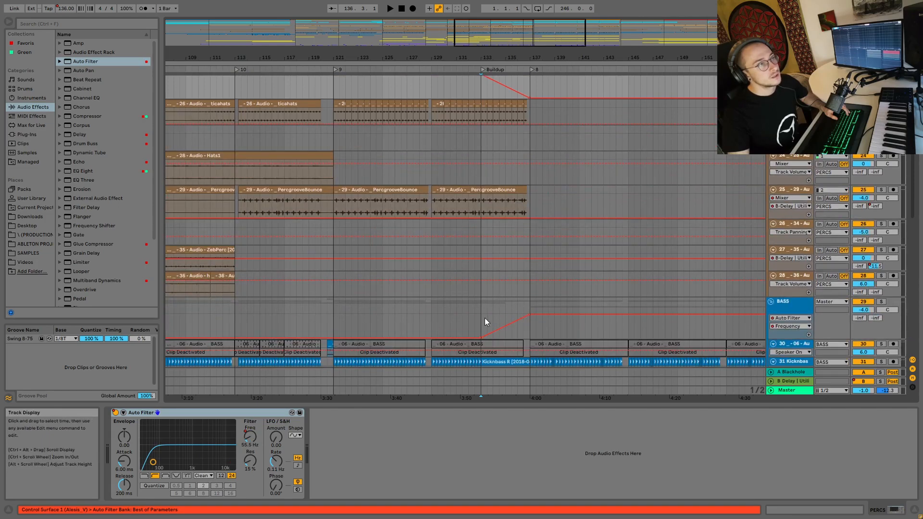
drag(481, 339, 529, 339)
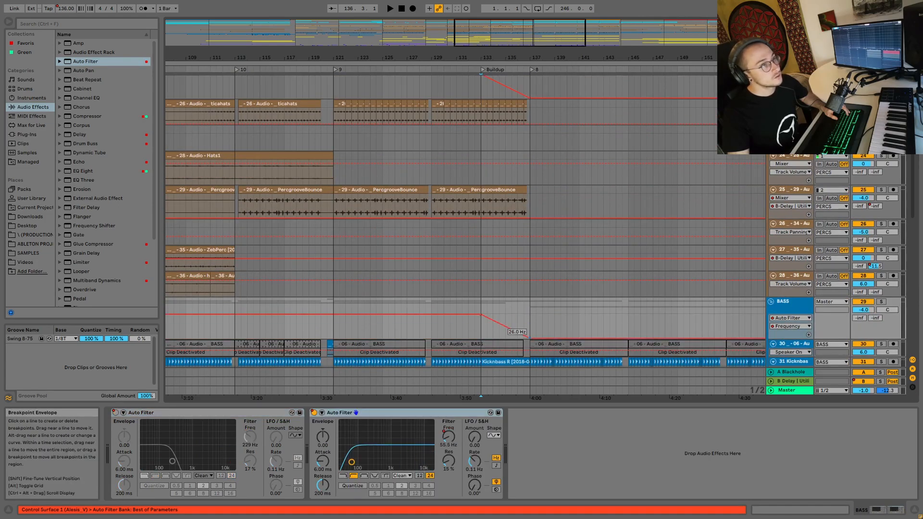
click(342, 476)
scroll(605, 271, up, 3)
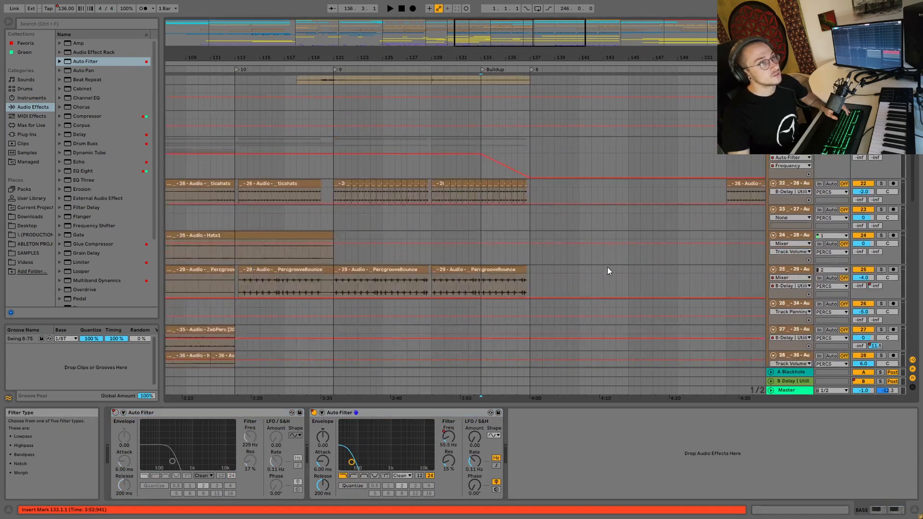
- Switch the PERCS group's Auto Filter and the DRUMS group's second Auto Filter to low-pass
scroll(605, 272, up, 3)
click(742, 225)
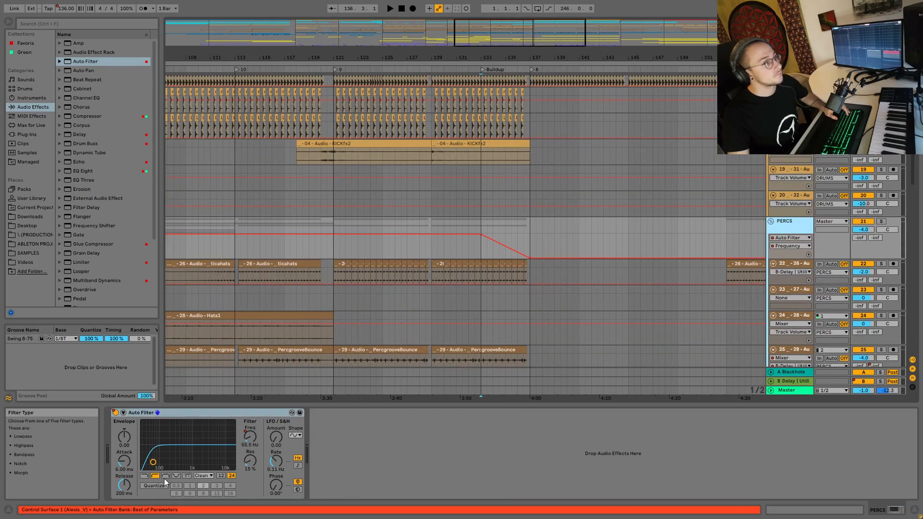
click(145, 475)
scroll(614, 212, up, 4)
click(793, 179)
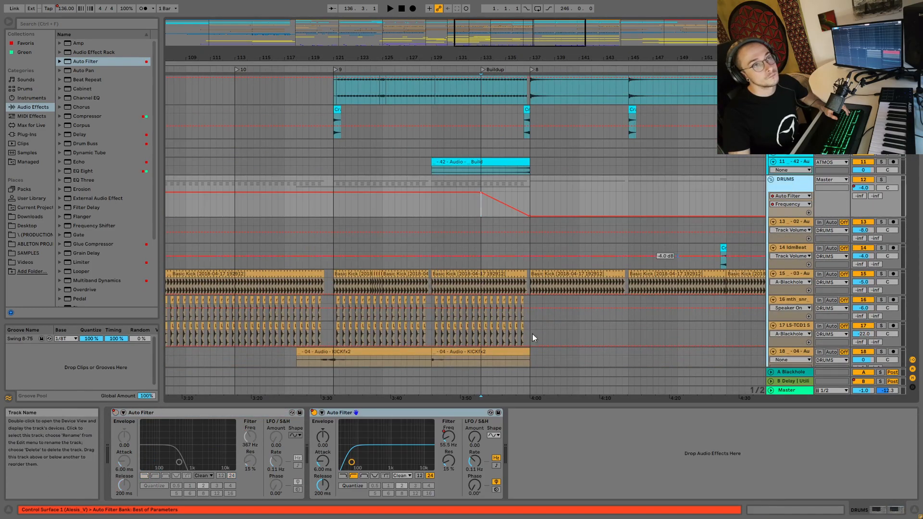
click(343, 476)
- Play the build-up from bar 133 to hear the falling low-pass filter sweep
scroll(733, 192, up, 4)
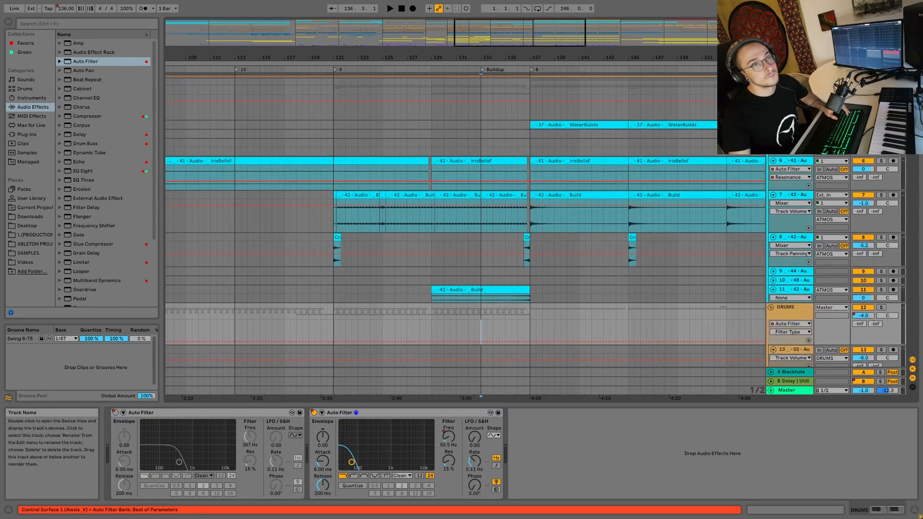
key(space)
scroll(664, 212, down, 2)
scroll(653, 216, down, 3)
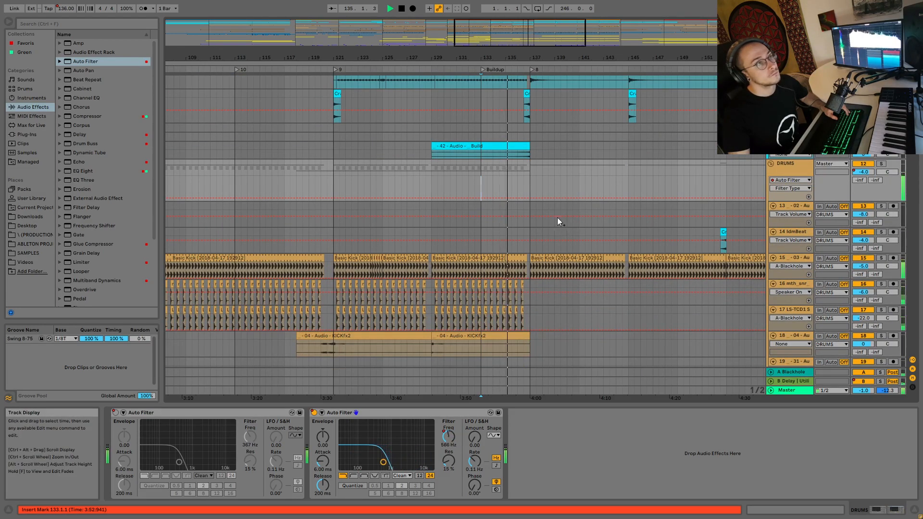
- Delete the Build clip on track 11 and clear the Build and IrisBells clips on tracks 7 and 6 from bar 133 to bar 136.4
scroll(557, 217, up, 3)
click(498, 210)
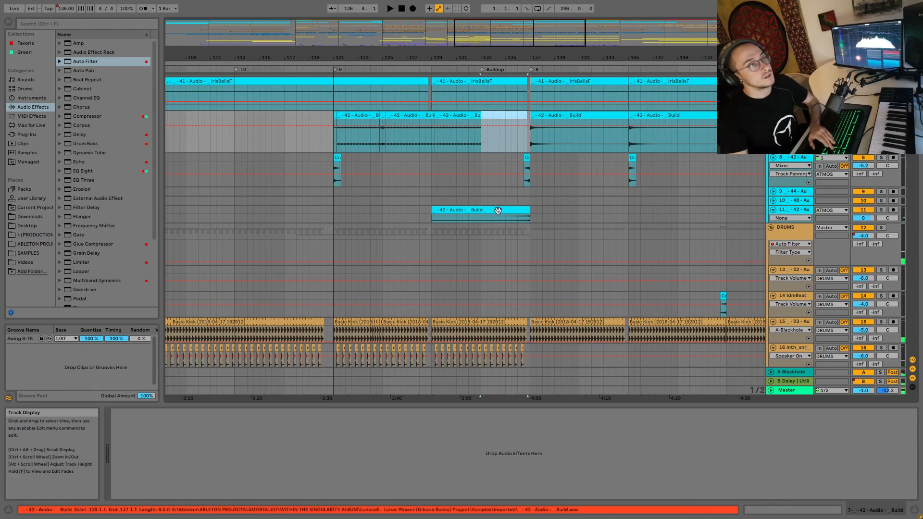
key(Delete)
scroll(499, 210, up, 2)
click(508, 145)
drag(483, 159, 526, 144)
- Play the thinned-out build-up from bar 133 into the next section and listen to it again
key(space)
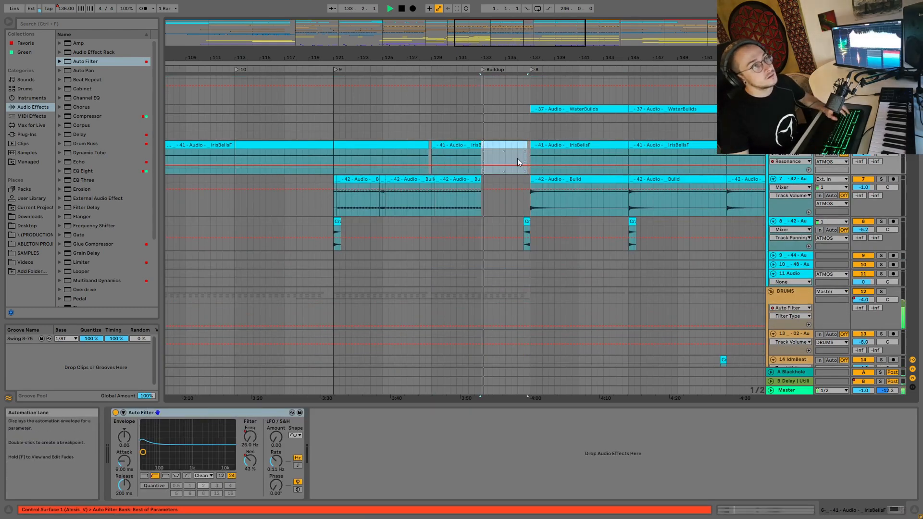
scroll(517, 157, up, 2)
scroll(535, 226, down, 8)
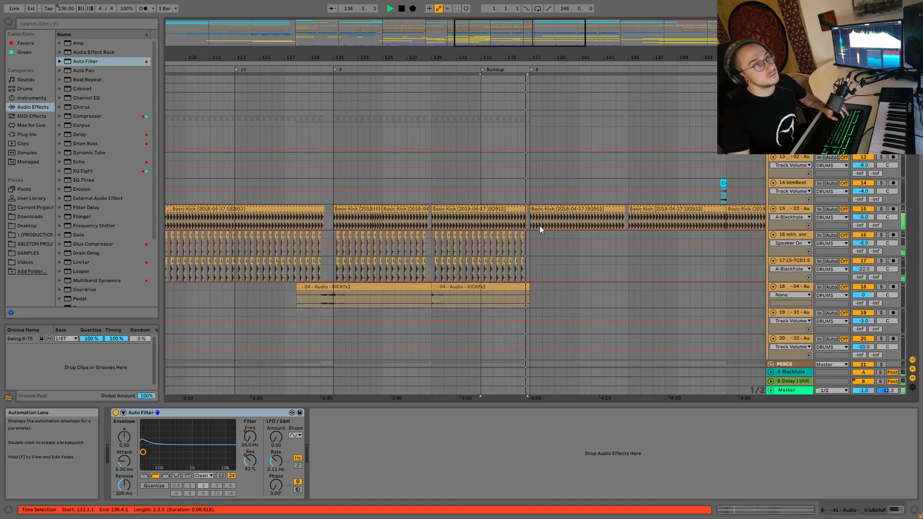
scroll(544, 223, up, 5)
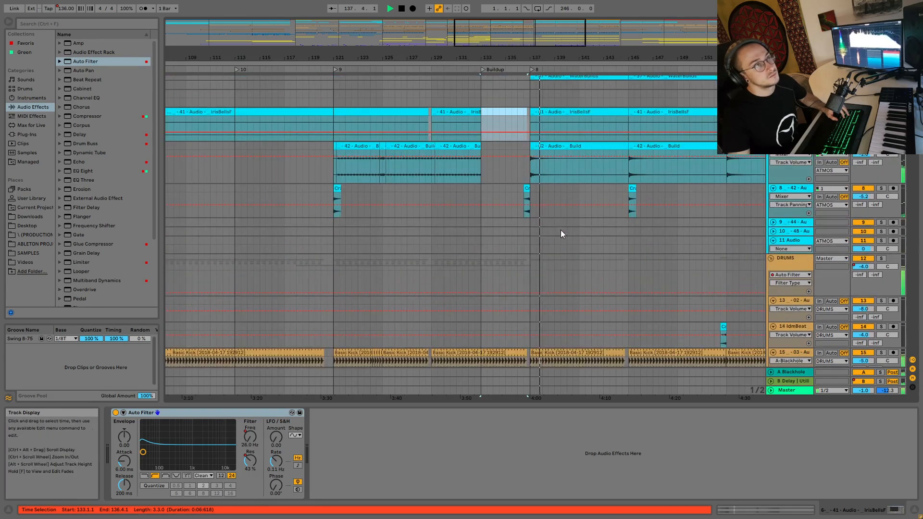
scroll(519, 159, down, 3)
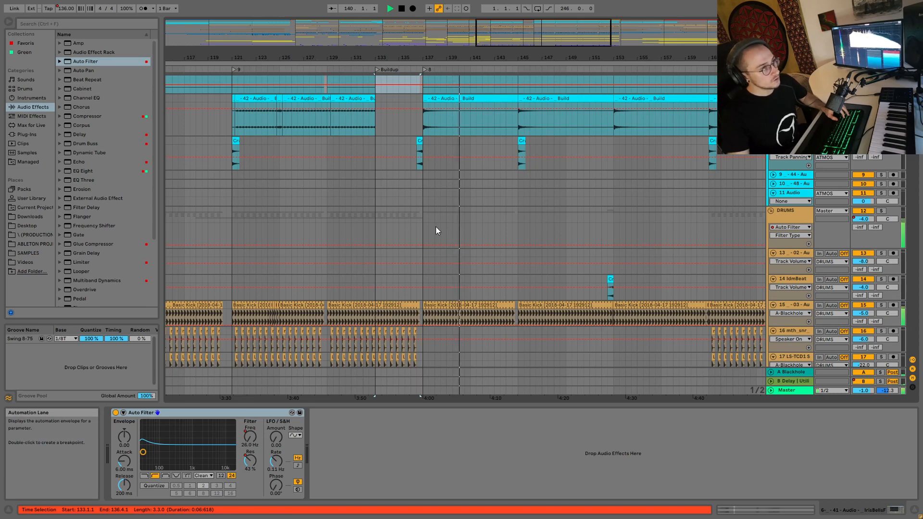
key(space)
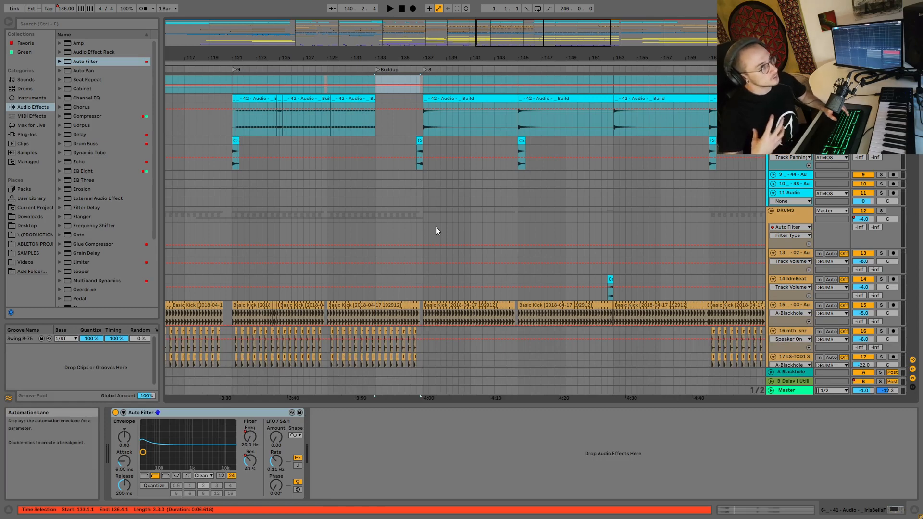
key(space)
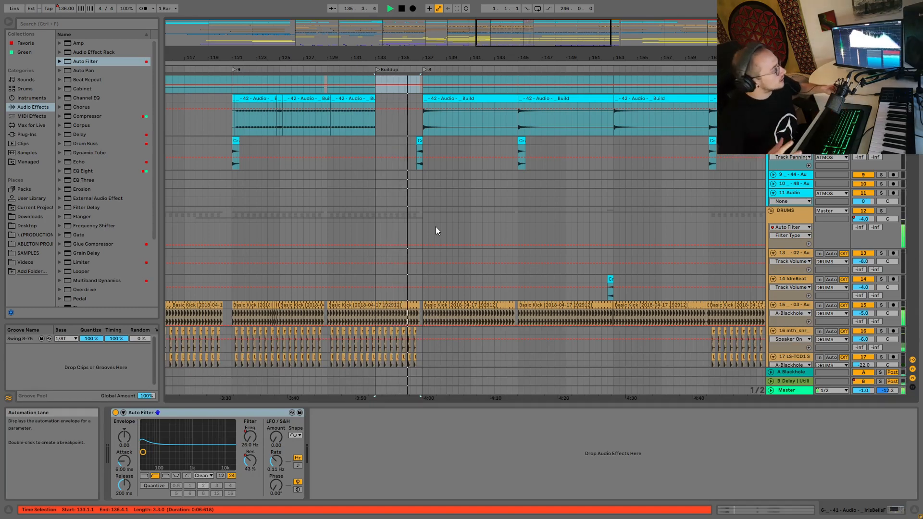
key(space)
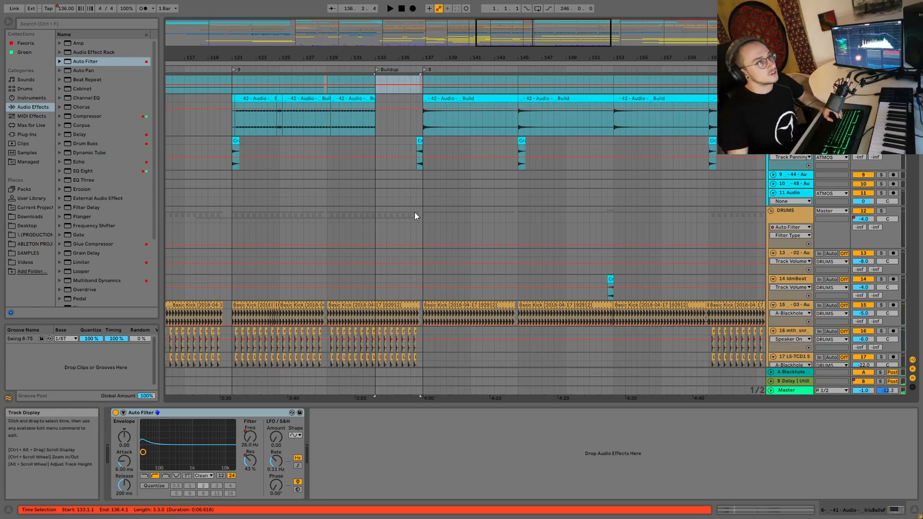
- Play the last two bars of the build-up from bar 135 through the drop at bar 137
click(399, 202)
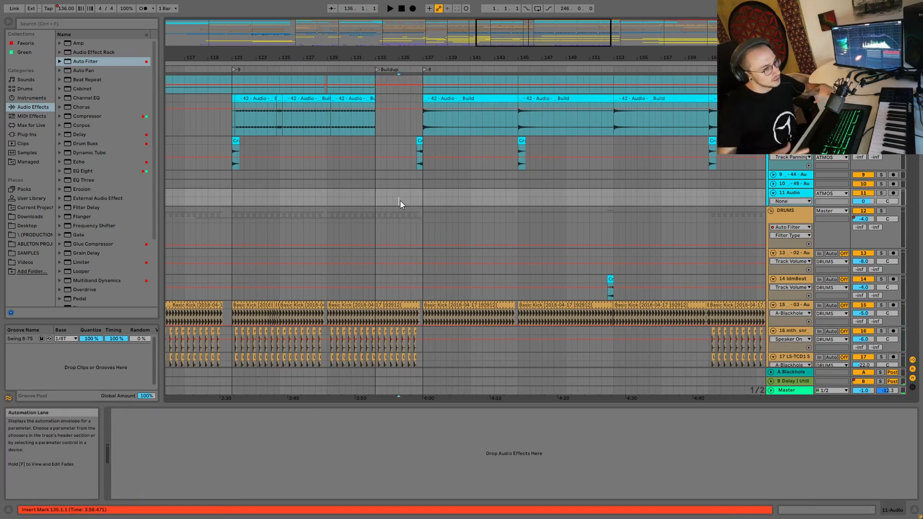
key(space)
click(423, 199)
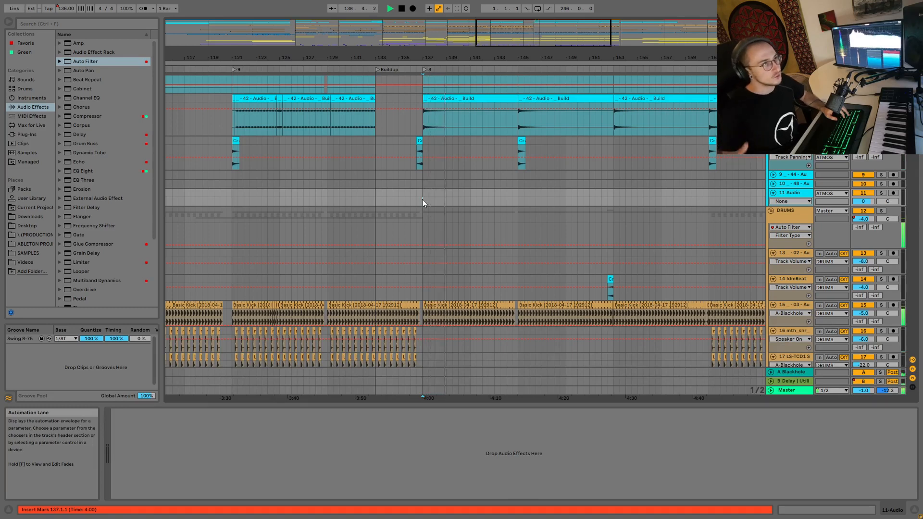
key(space)
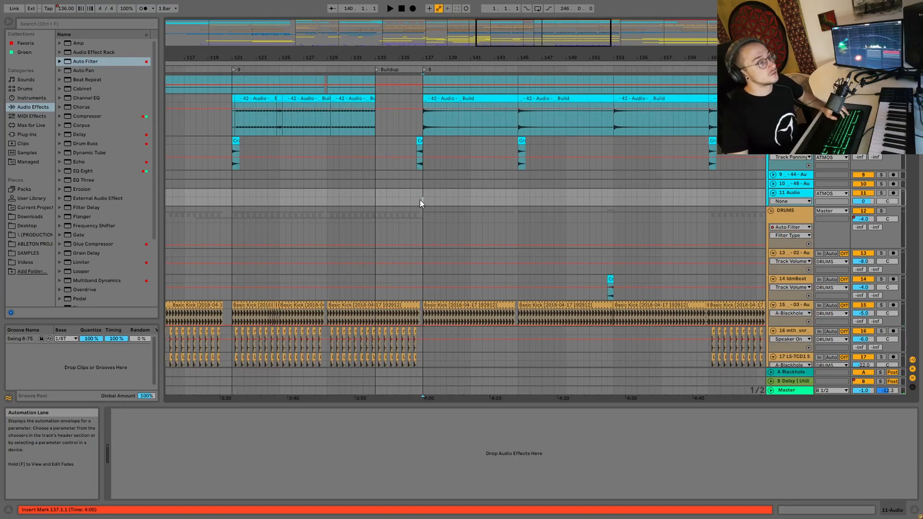
drag(422, 194, 380, 193)
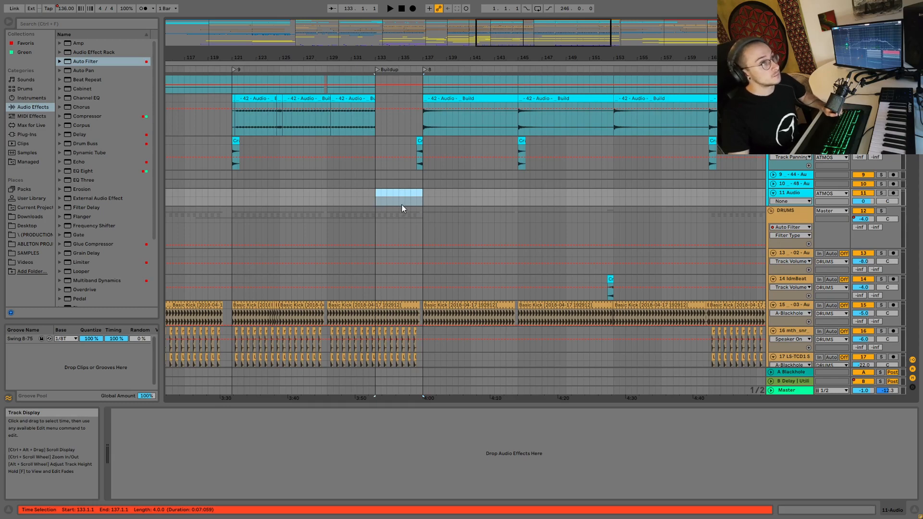
drag(382, 195, 410, 198)
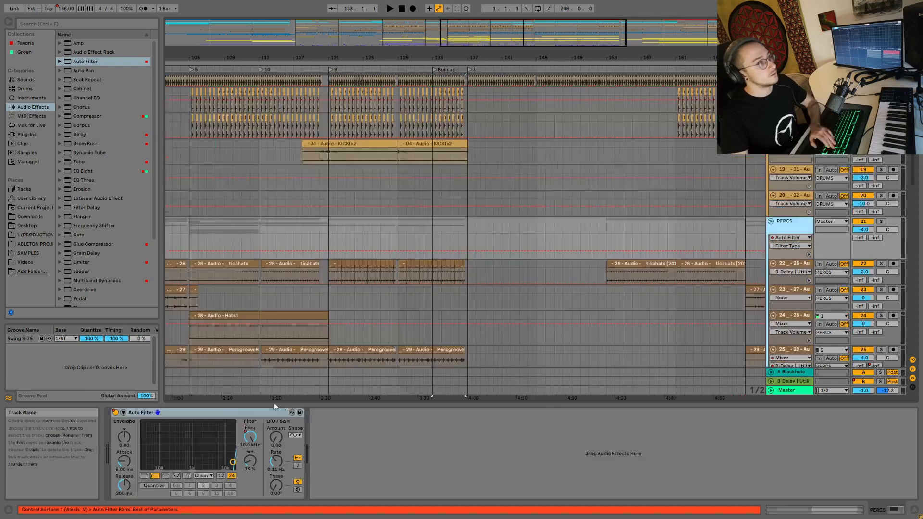
- Delete the Auto Filter from the PERCS group and the second Auto Filter from the BASS group
click(247, 416)
key(Delete)
scroll(664, 283, down, 4)
scroll(731, 290, down, 3)
click(794, 216)
click(412, 411)
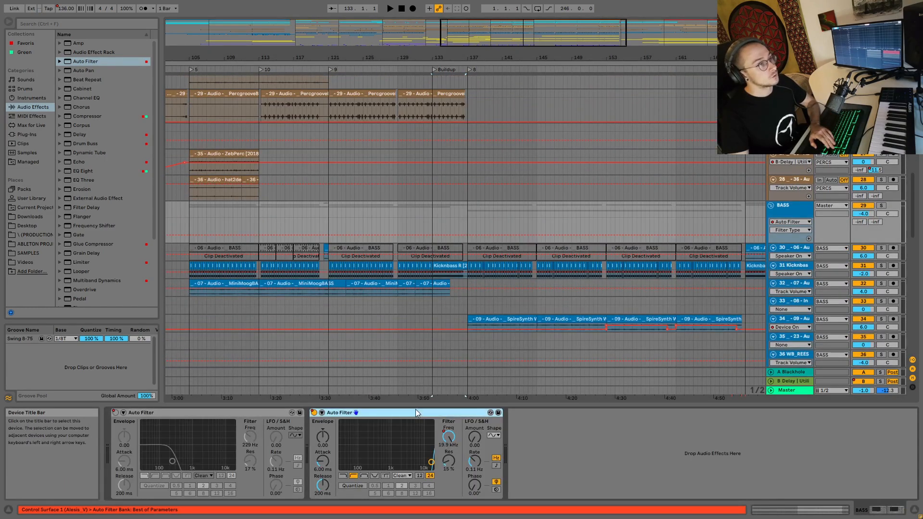
key(Delete)
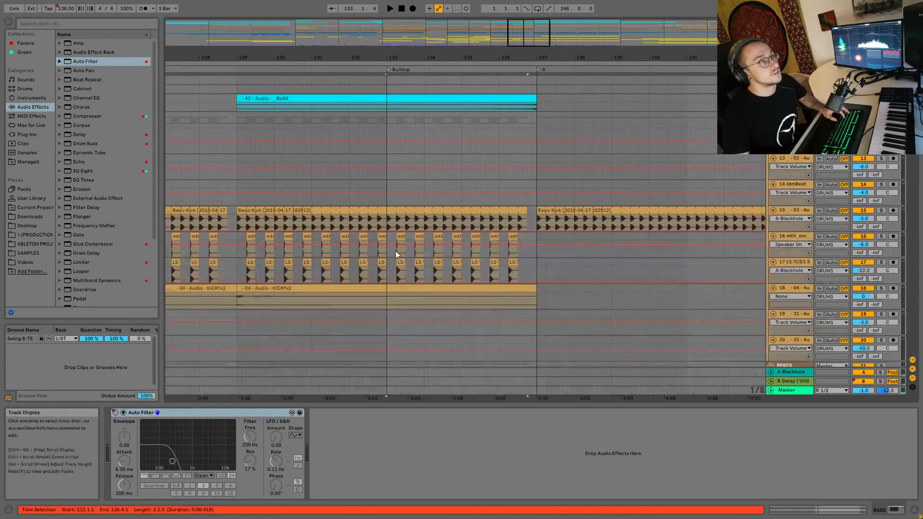
- Hide the automation lanes and repeat the snare hits on tracks 16 and 17 as eighth notes from bar 133.2 to bar 135
key(space)
drag(398, 250, 399, 271)
key(a)
key(ctrl+d)
key(ctrl+d)
key(ctrl+d)
click(395, 254)
key(space)
drag(417, 266, 420, 268)
key(ctrl+d)
key(ctrl+d)
key(ctrl+d)
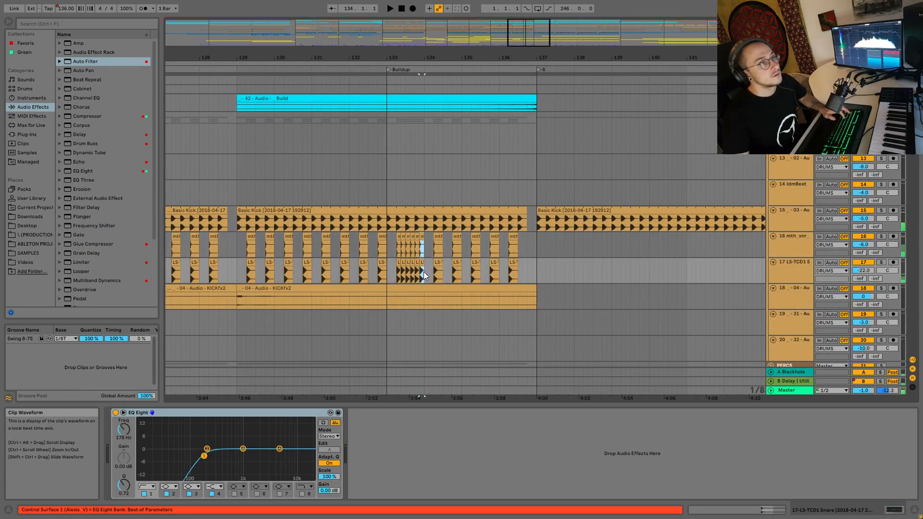
key(ctrl+d)
key(ctrl+d)
key(ctrl+d)
key(ctrl+d)
- Repeat the snare hits on tracks 16 and 17 as sixteenth notes from bar 135 to bar 136
drag(544, 58, 545, 87)
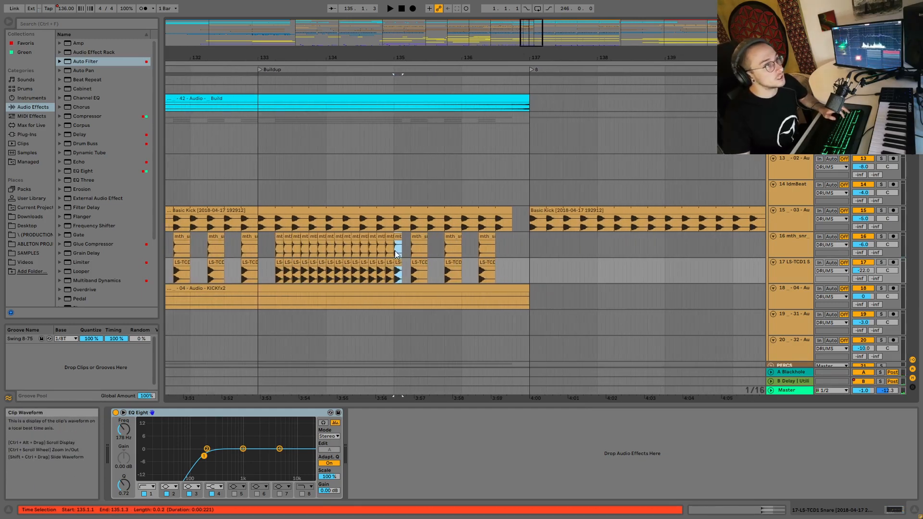
key(ctrl+d)
key(ctrl+d)
key(ctrl+d)
key(ctrl+d)
key(ctrl+d)
key(ctrl+d)
key(ctrl+d)
key(ctrl+d)
key(ctrl+d)
key(ctrl+d)
key(ctrl+d)
key(ctrl+d)
key(ctrl+d)
key(ctrl+d)
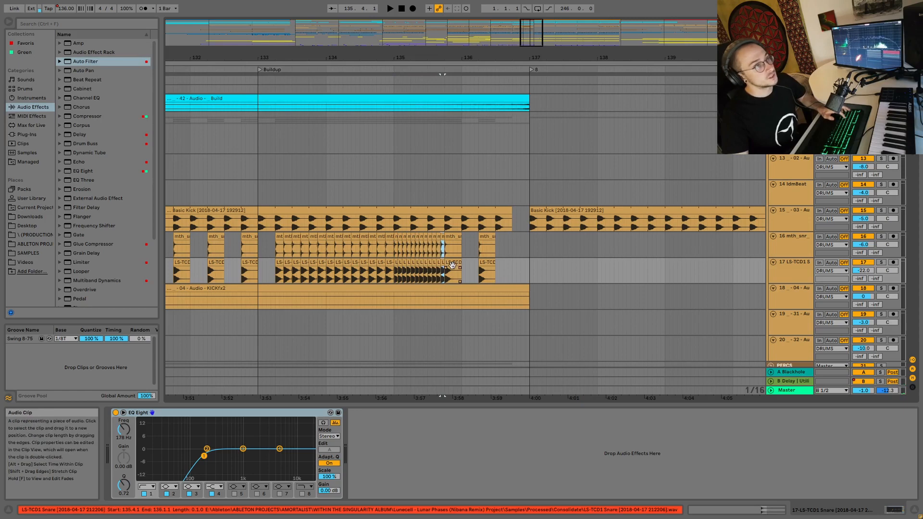
key(ctrl+d)
key(ctrl+d)
- Repeat the snare hits on tracks 16 and 17 as thirty-second notes from bar 136 to bar 136.3
drag(564, 58, 564, 74)
click(406, 275)
drag(495, 58, 495, 75)
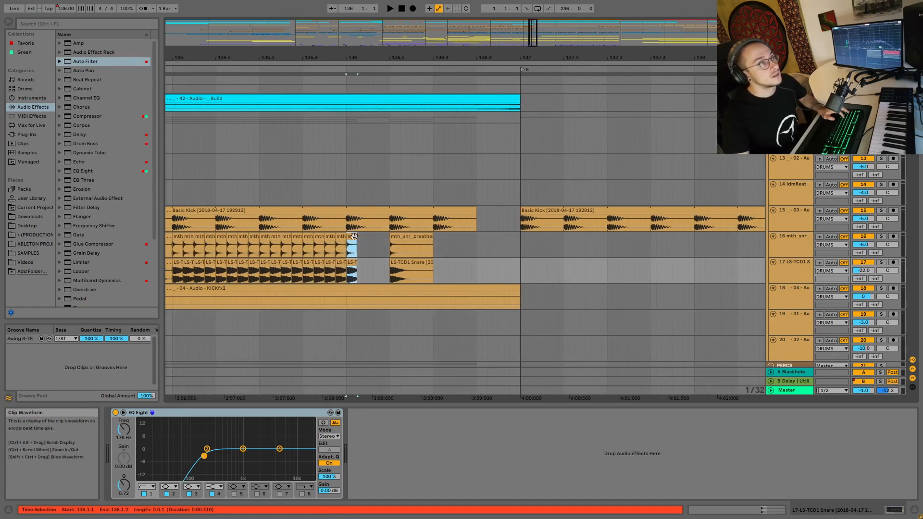
drag(347, 268, 350, 267)
key(ctrl+d)
key(ctrl+d)
key(ctrl+d)
key(ctrl+d)
key(ctrl+d)
key(ctrl+d)
key(ctrl+d)
key(ctrl+d)
key(ctrl+d)
key(ctrl+d)
key(ctrl+d)
key(ctrl+d)
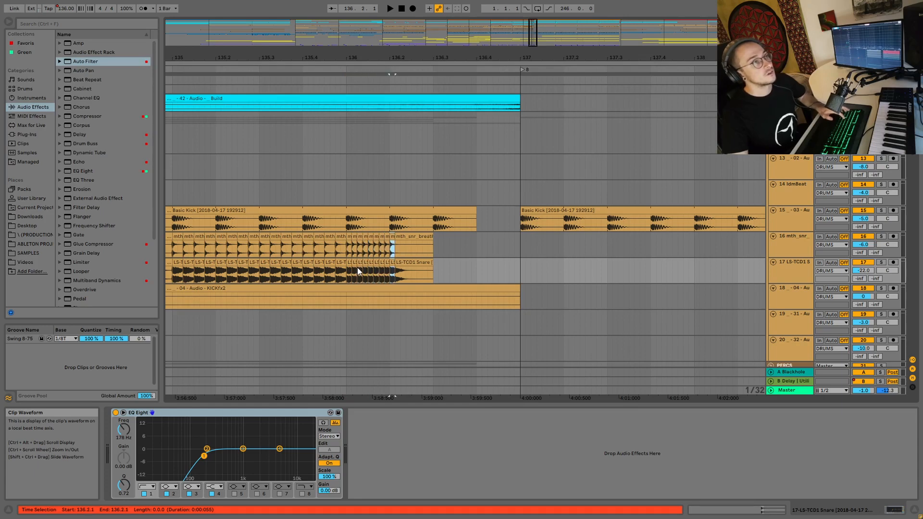
key(ctrl+d)
key(ctrl+d)
key(ctrl+d)
key(ctrl+d)
key(ctrl+z)
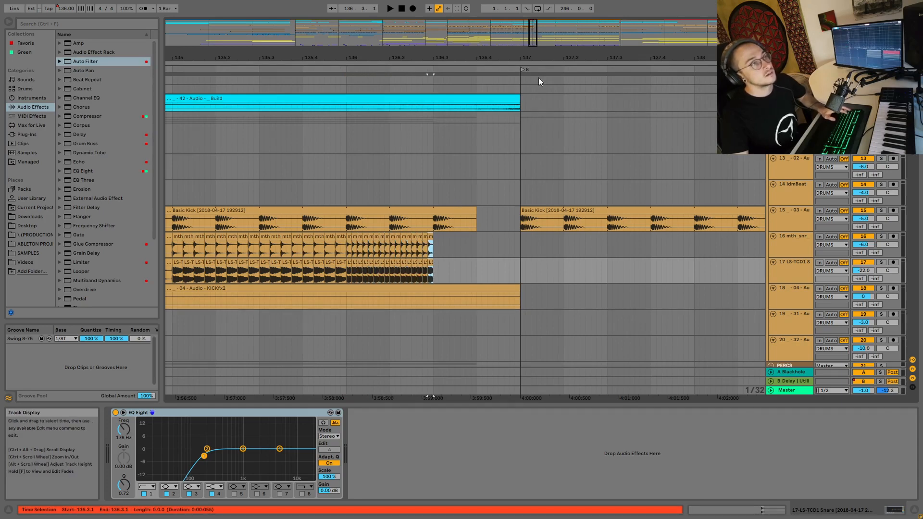
- Play the build-up from bar 133 to hear the accelerating snare roll
drag(535, 37, 529, 20)
click(351, 242)
key(space)
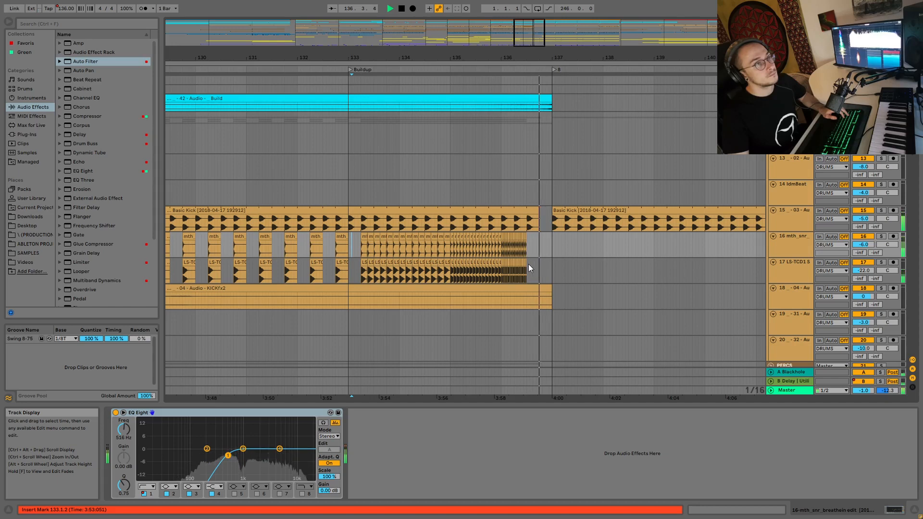
- Delete the end of the hats clip on track 22 from bar 136.3 to bar 136.4
scroll(548, 260, up, 3)
scroll(555, 184, down, 8)
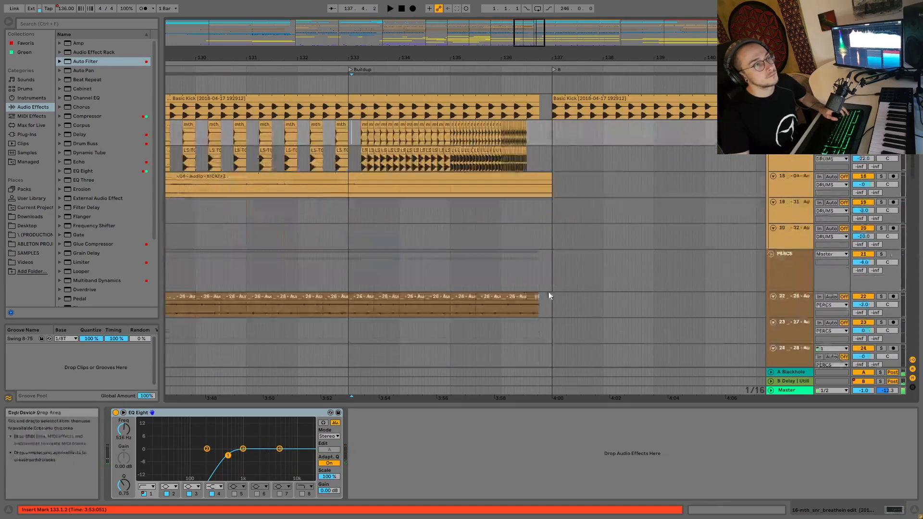
click(537, 295)
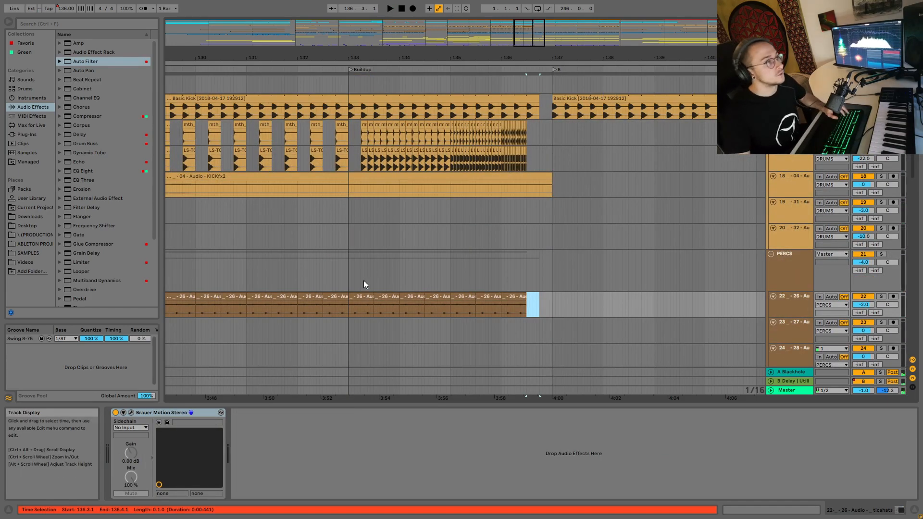
- Play from bar 135 to hear the snare roll with the shortened hats
click(348, 272)
click(449, 278)
key(space)
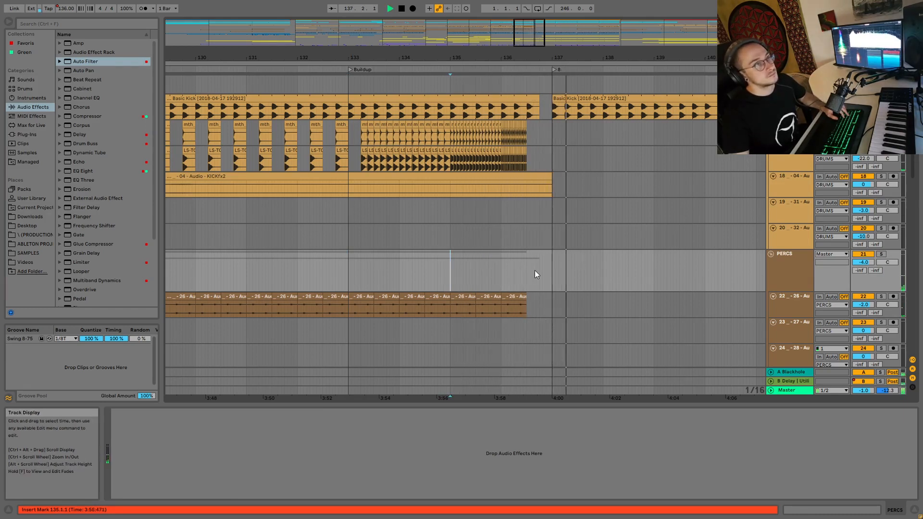
- Delete the tail of the PercgrooveBounce clip on track 25 from bar 136.3 onwards
scroll(532, 281, down, 3)
drag(528, 317, 554, 308)
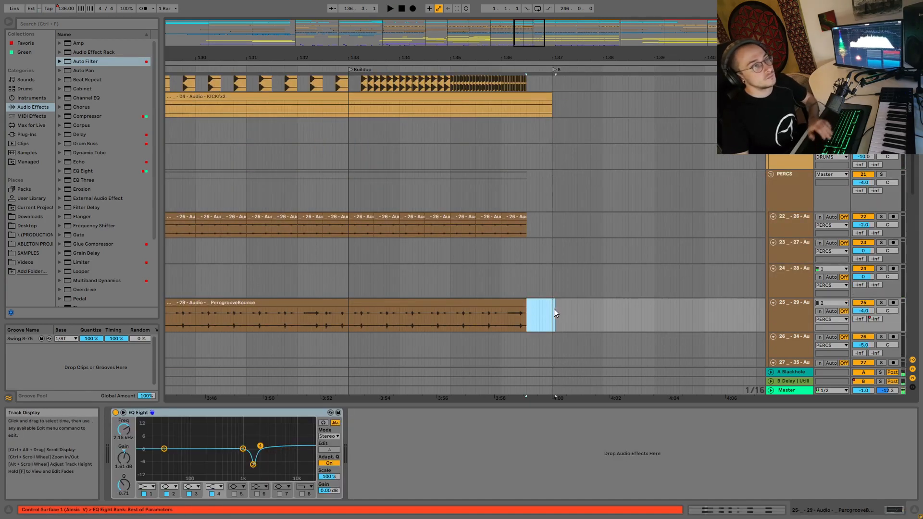
- Delete the whole snare roll on tracks 16 and 17 between bars 133.2 and 136.3
scroll(552, 307, up, 6)
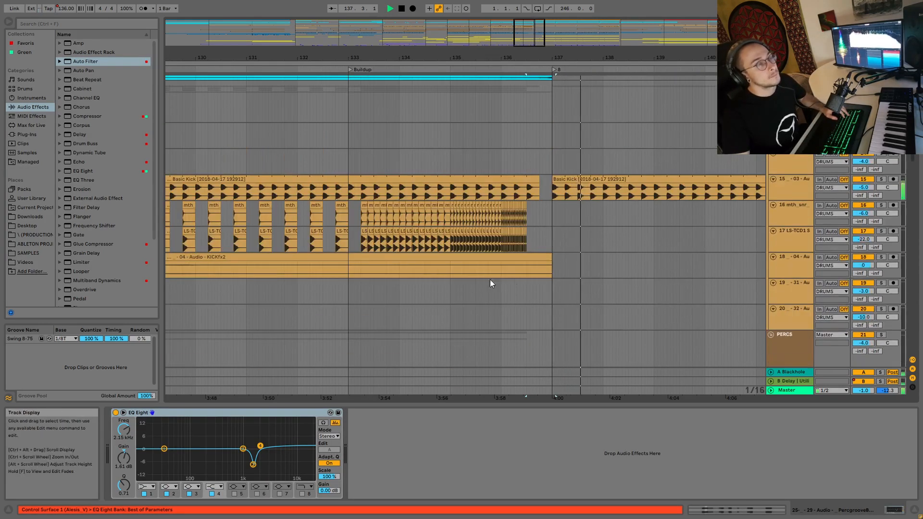
drag(361, 241, 531, 211)
key(Delete)
- Repeat the first kick hit of bar 133 on track 15 as eighth notes up to bar 135
click(349, 193)
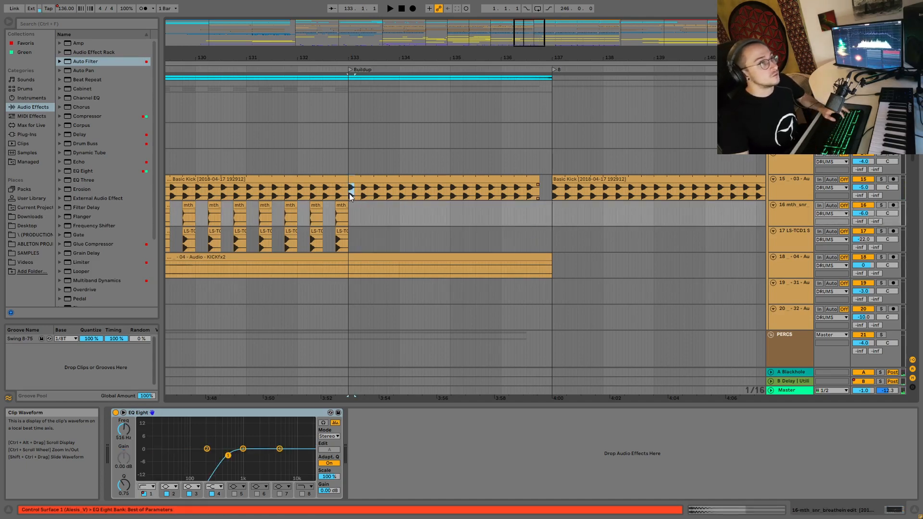
key(ctrl+d)
key(ctrl+d)
key(ctrl+d)
key(ctrl+d)
key(ctrl+d)
key(ctrl+d)
key(ctrl+d)
key(ctrl+d)
key(ctrl+d)
key(ctrl+d)
key(ctrl+d)
key(ctrl+d)
key(ctrl+d)
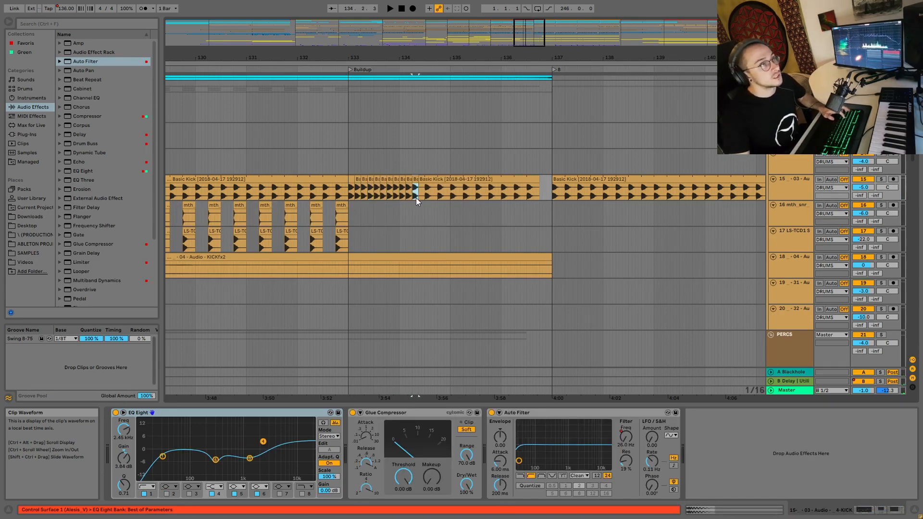
key(ctrl+d)
key(ctrl+d)
- Repeat the kick on track 15 as sixteenth notes from bar 135 to bar 136
drag(450, 196, 452, 196)
key(ctrl+d)
key(ctrl+d)
key(ctrl+d)
key(ctrl+d)
key(ctrl+d)
key(ctrl+d)
key(ctrl+d)
key(ctrl+d)
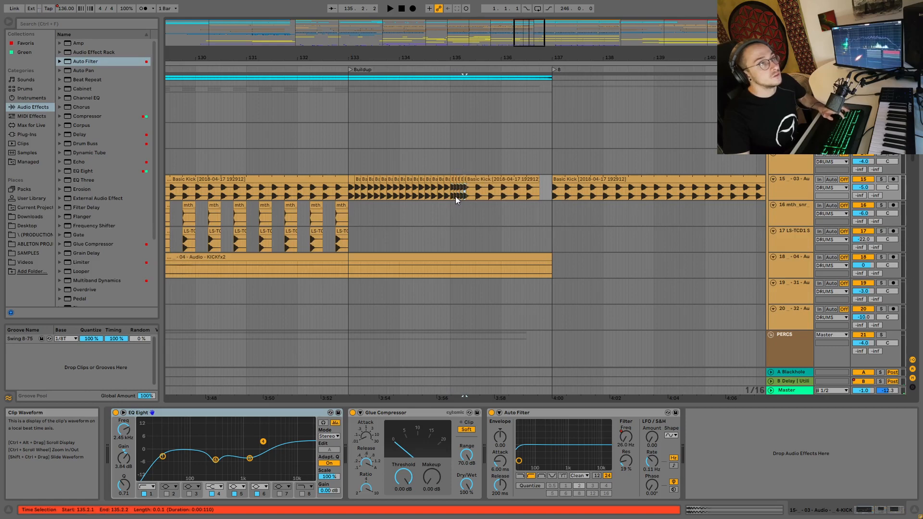
key(ctrl+d)
key(ctrl+d)
key(ctrl+d)
key(ctrl+d)
key(ctrl+d)
key(ctrl+d)
- Repeat the kick on track 15 as thirty-second notes from bar 136 to about 136.3
drag(532, 30, 510, 157)
click(497, 192)
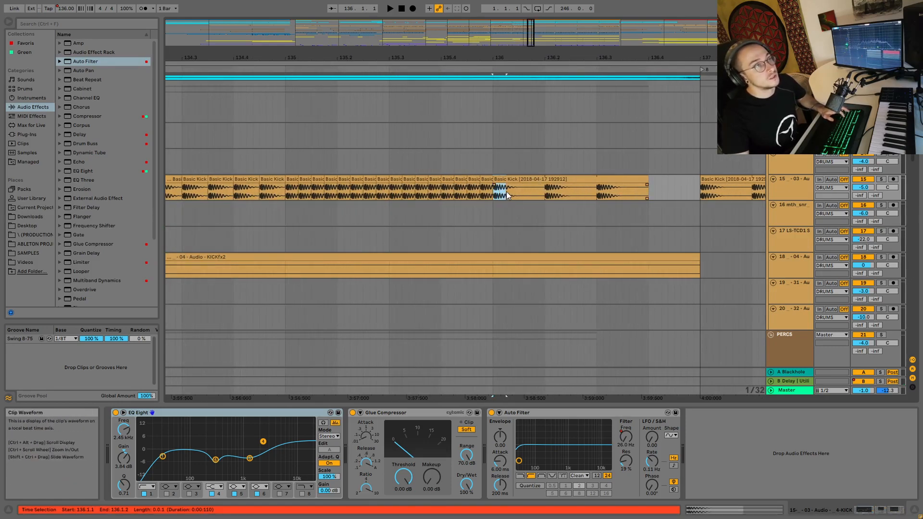
drag(496, 192, 495, 192)
key(ctrl+d)
key(ctrl+d)
key(ctrl+d)
key(ctrl+d)
key(ctrl+d)
key(ctrl+d)
key(ctrl+d)
key(ctrl+d)
key(ctrl+d)
key(ctrl+d)
key(ctrl+d)
key(ctrl+d)
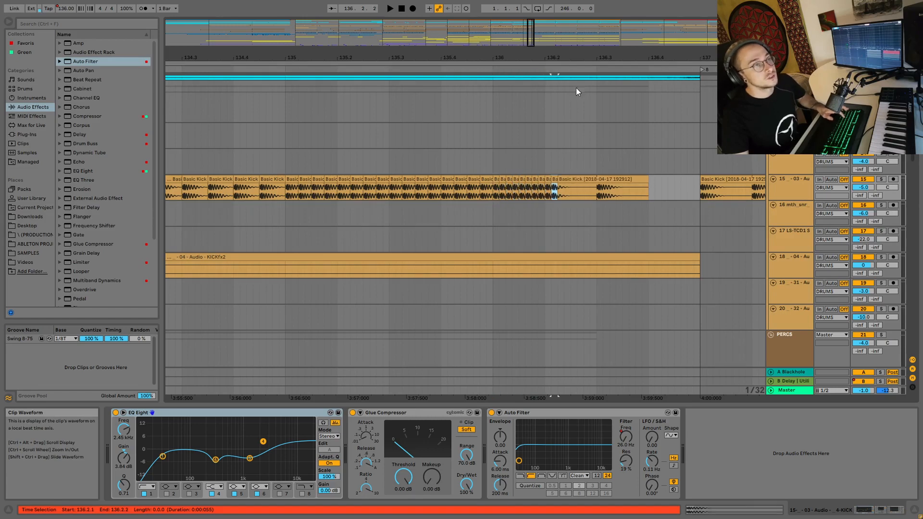
key(ctrl+d)
key(ctrl+d)
key(ctrl+d)
- Play the buildup from bar 133 into the next section to check the accelerating kick roll
drag(531, 32, 533, 1)
click(386, 189)
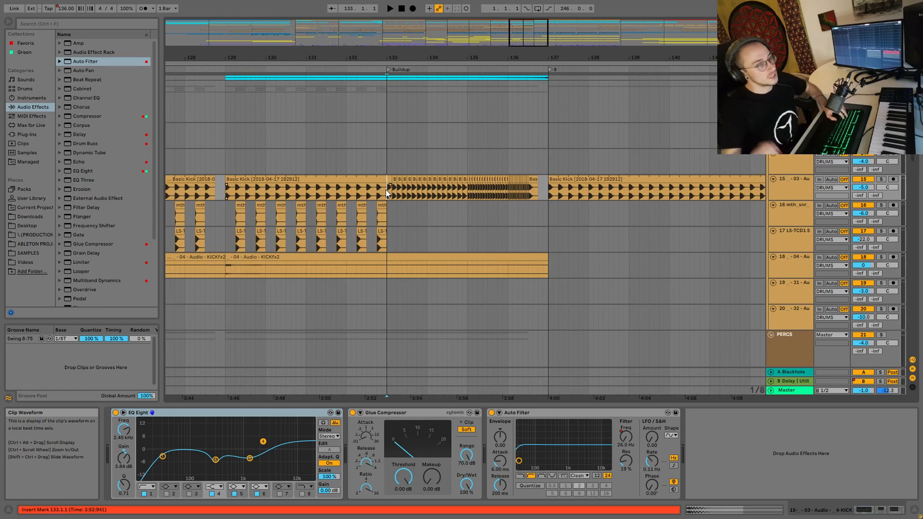
key(space)
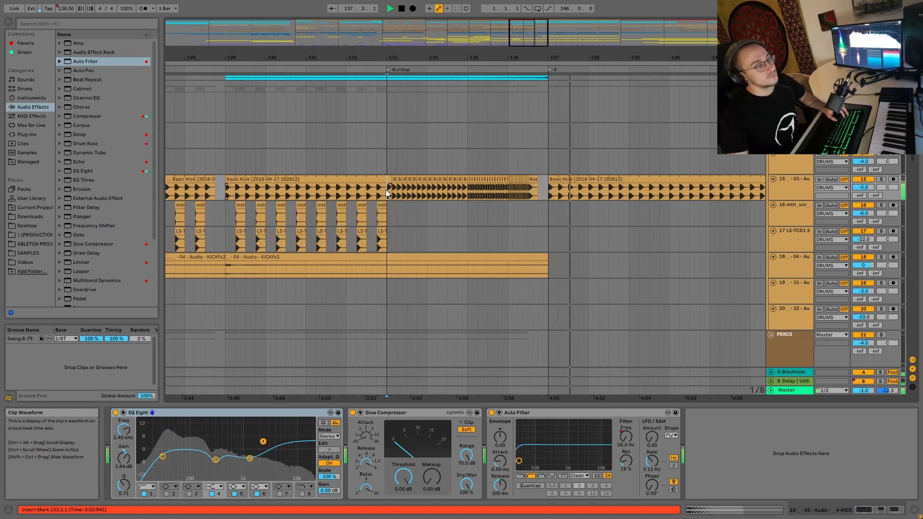
scroll(385, 189, up, 1)
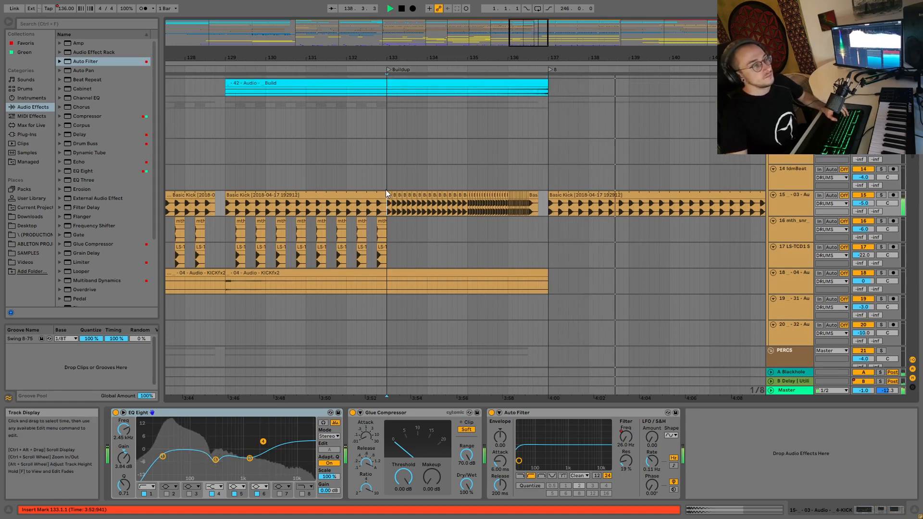
key(space)
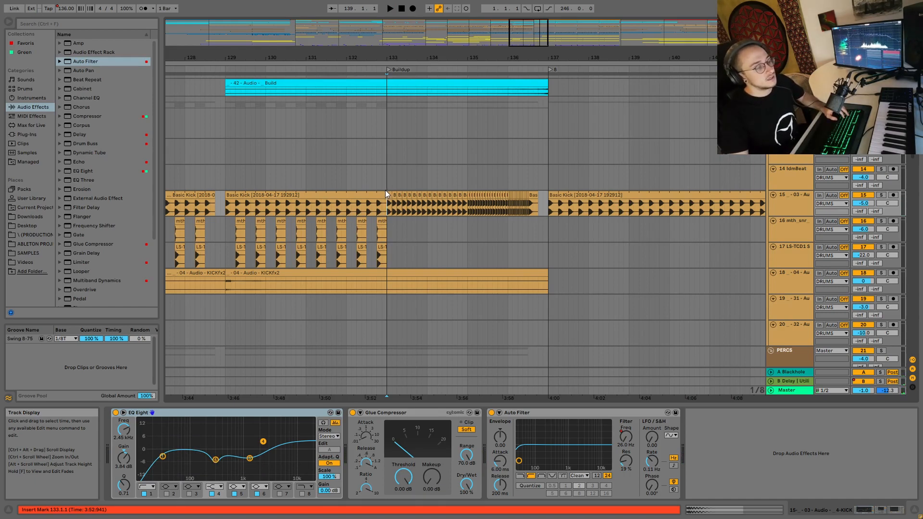
- Delete the Kicknbass clip on track 31 between 108.4 and 109.1 to leave a one-beat gap
drag(538, 47, 486, 80)
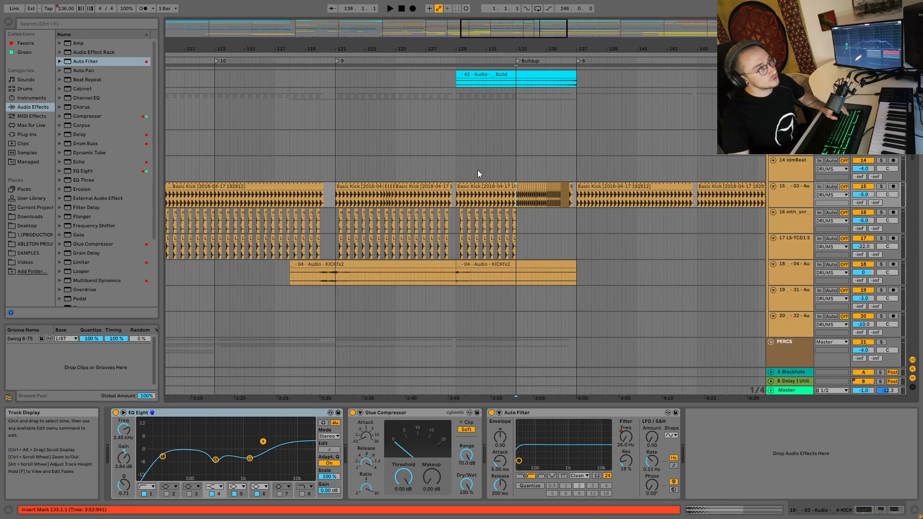
drag(515, 36, 390, 205)
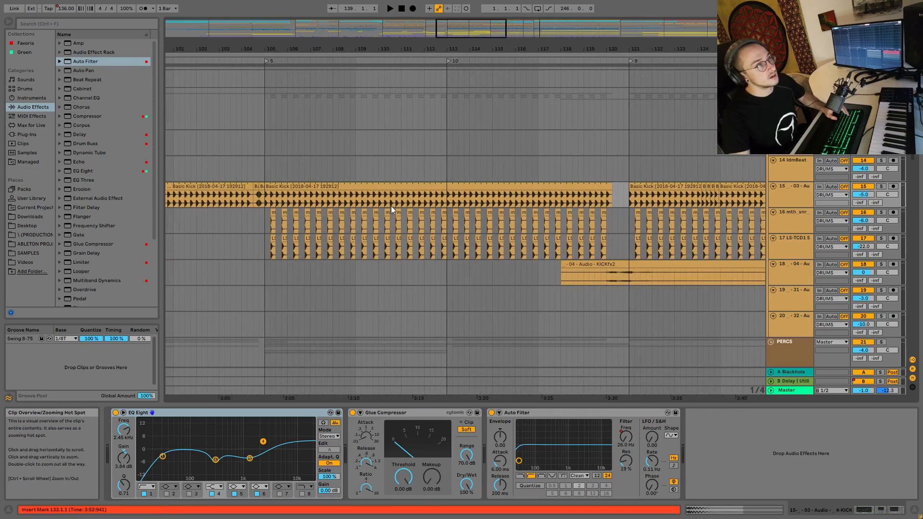
click(352, 201)
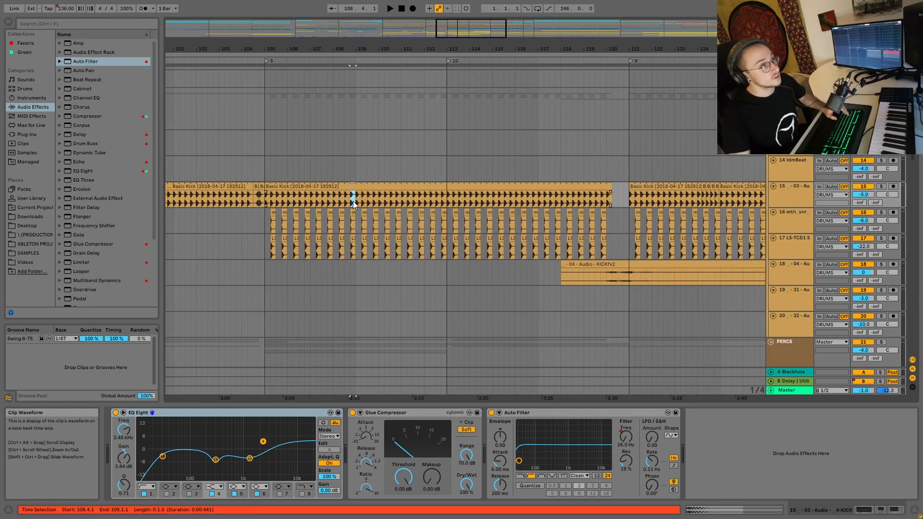
drag(338, 52, 387, 218)
click(266, 198)
scroll(446, 284, down, 10)
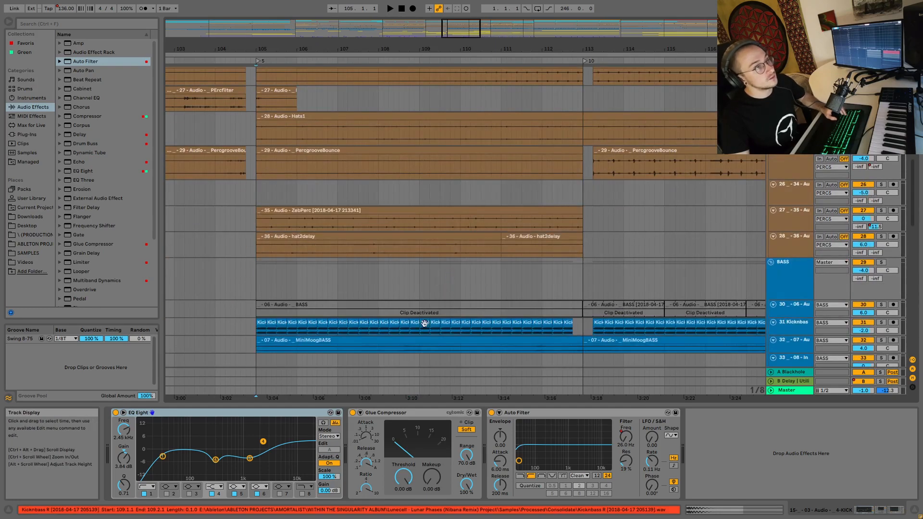
click(418, 322)
scroll(421, 321, up, 10)
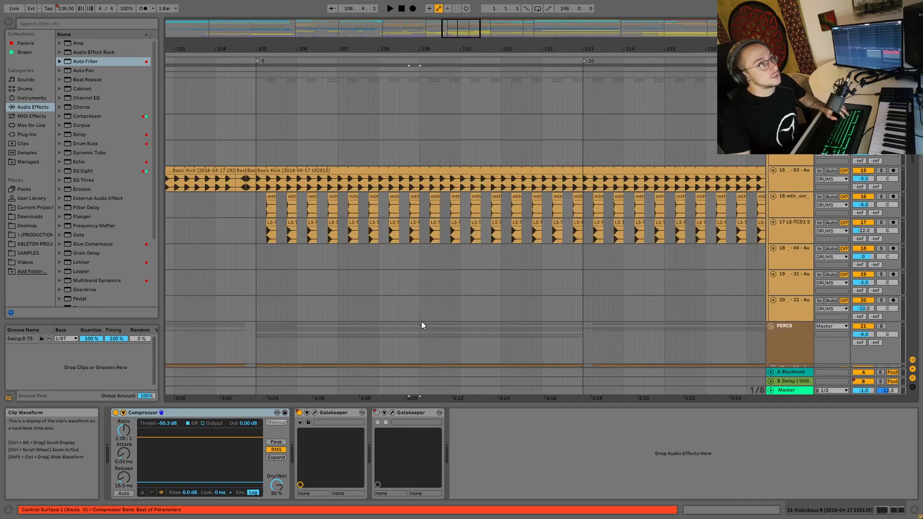
- Play the section from bar 105 and again from 108.4 to listen to the bass gap before bar 109
click(255, 152)
key(space)
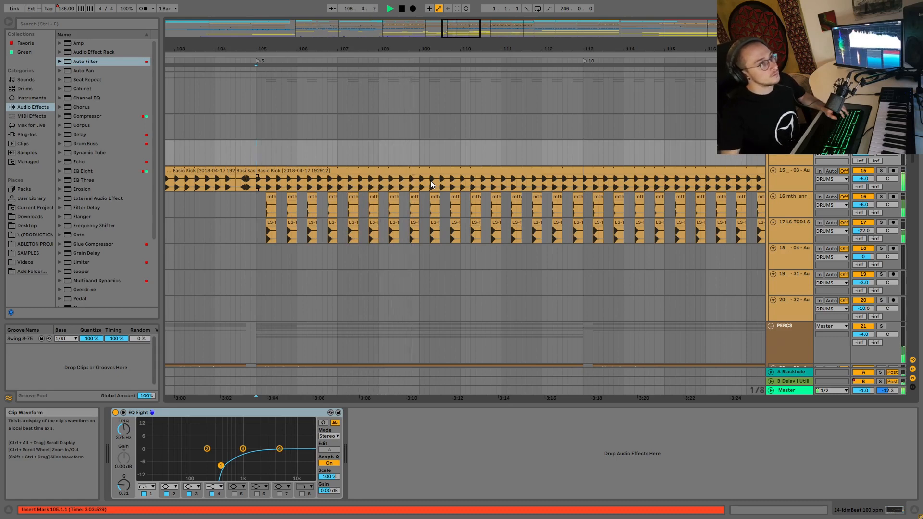
key(space)
click(411, 181)
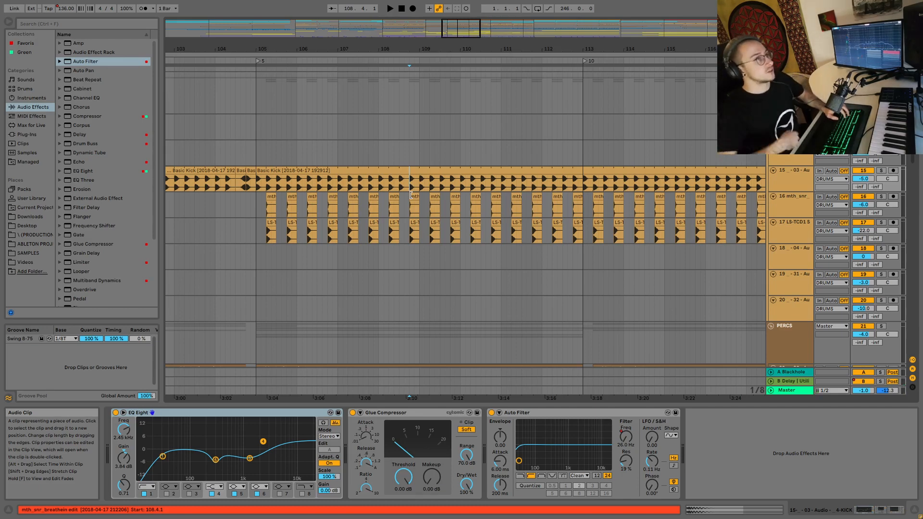
key(space)
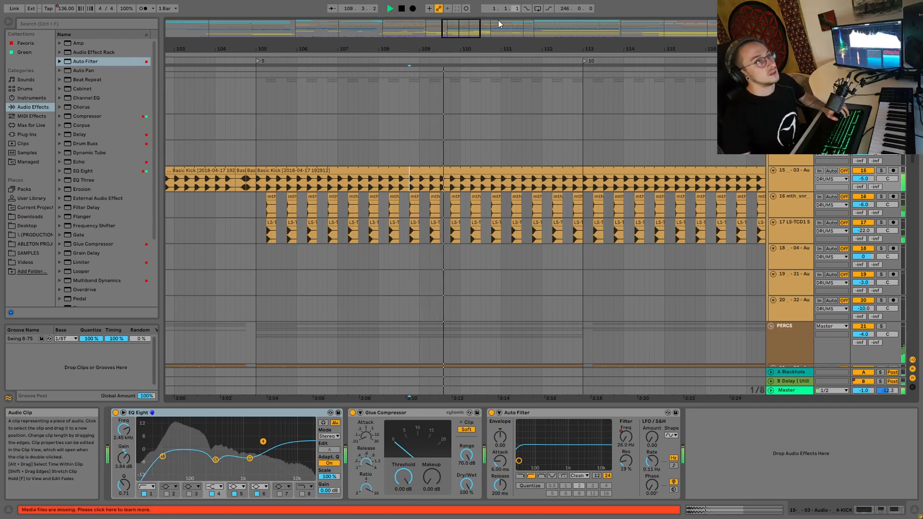
drag(427, 49, 391, 49)
key(space)
- Delete the Kicknbass clip on track 31 between 117.1 and 117.2
drag(469, 49, 365, 50)
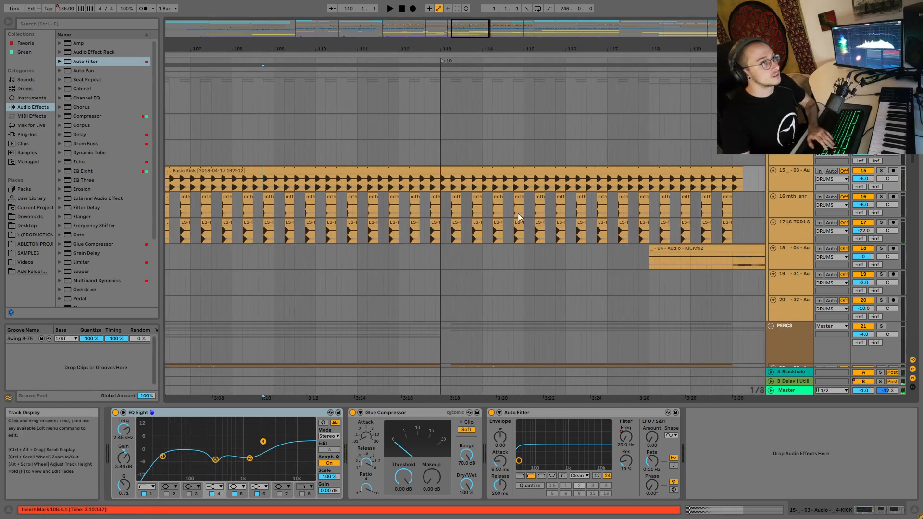
scroll(519, 206, down, 7)
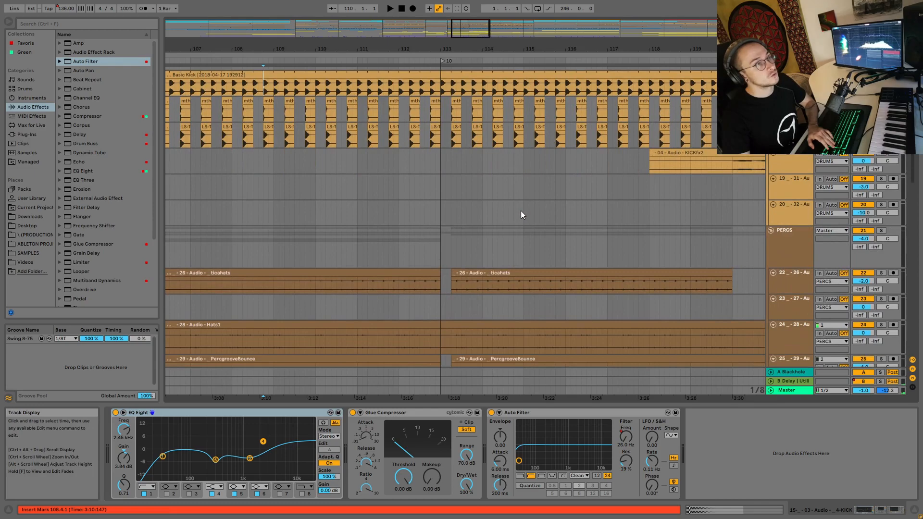
scroll(524, 192, right, 3)
scroll(505, 272, down, 5)
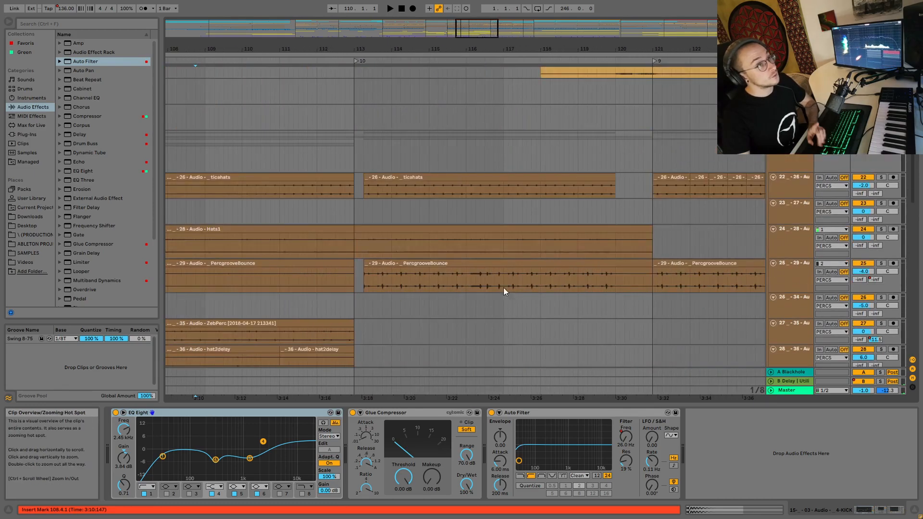
scroll(496, 303, down, 6)
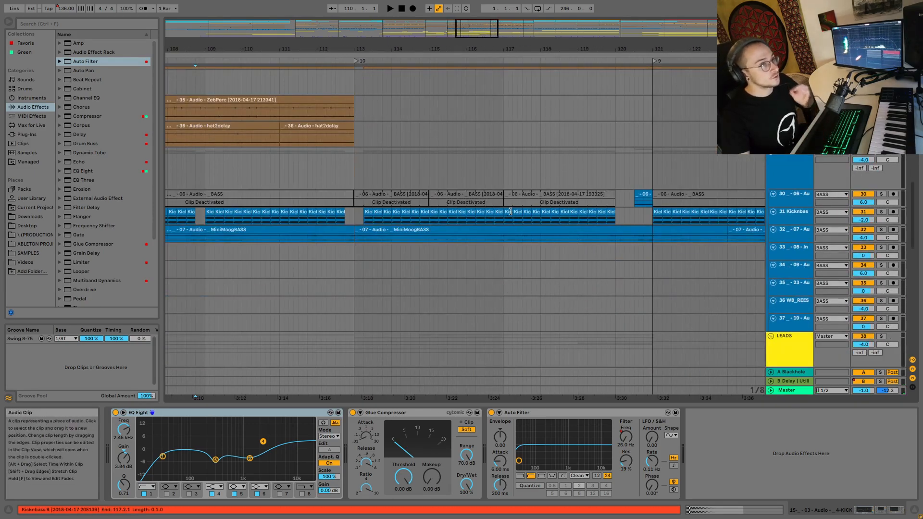
click(507, 214)
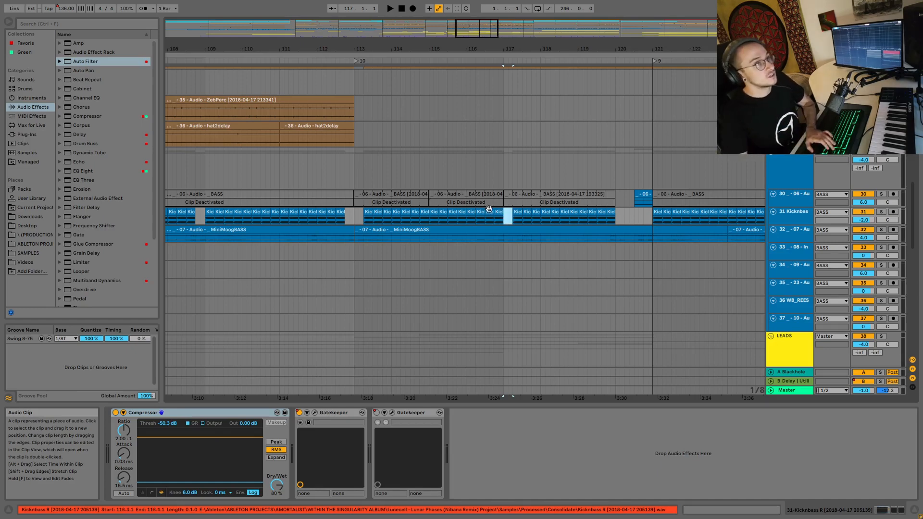
key(Delete)
- Play from bar 116 to listen to the one-beat bass gap at bar 117
click(464, 174)
key(space)
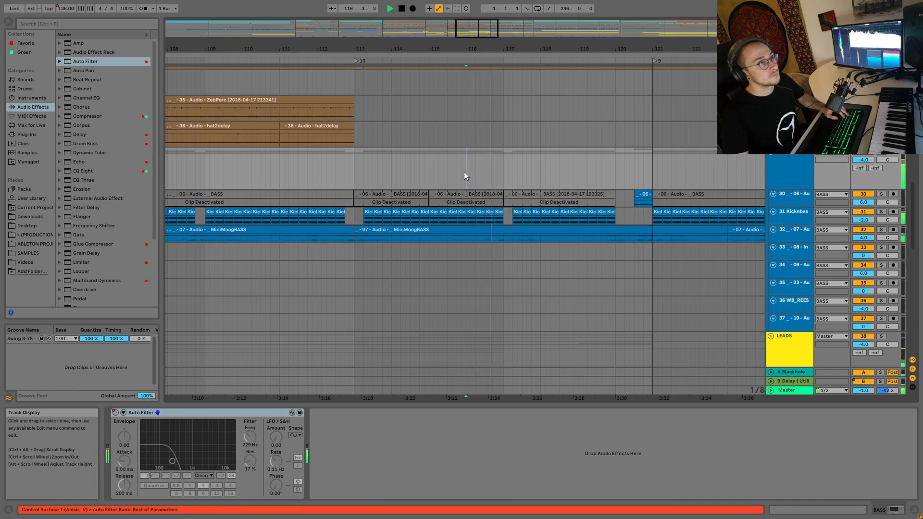
key(space)
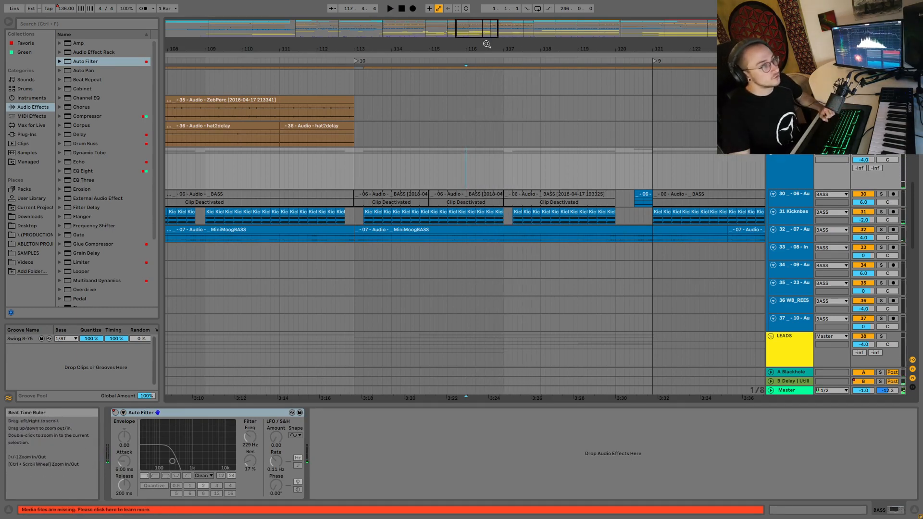
drag(485, 49, 491, 37)
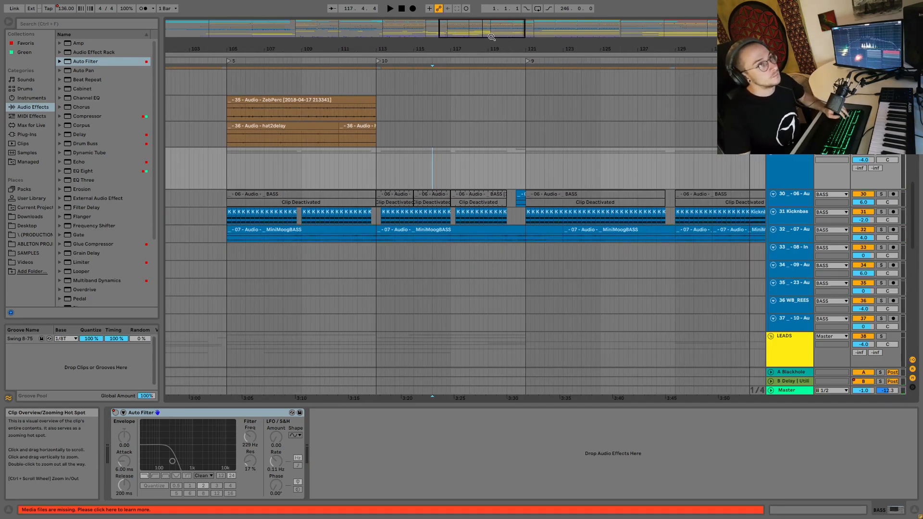
drag(491, 36, 486, 48)
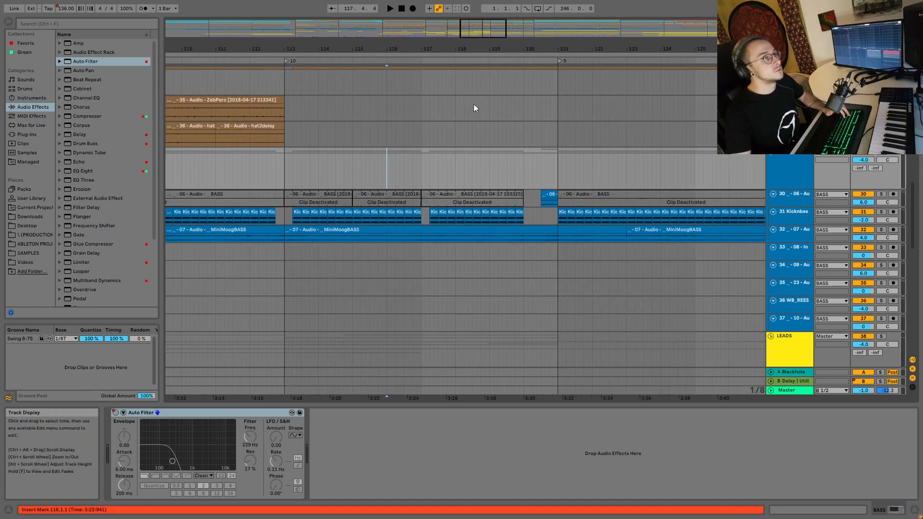
- Add an extra kick on track 15 in the second half of beat 108.4, just before bar 109
scroll(443, 163, left, 10)
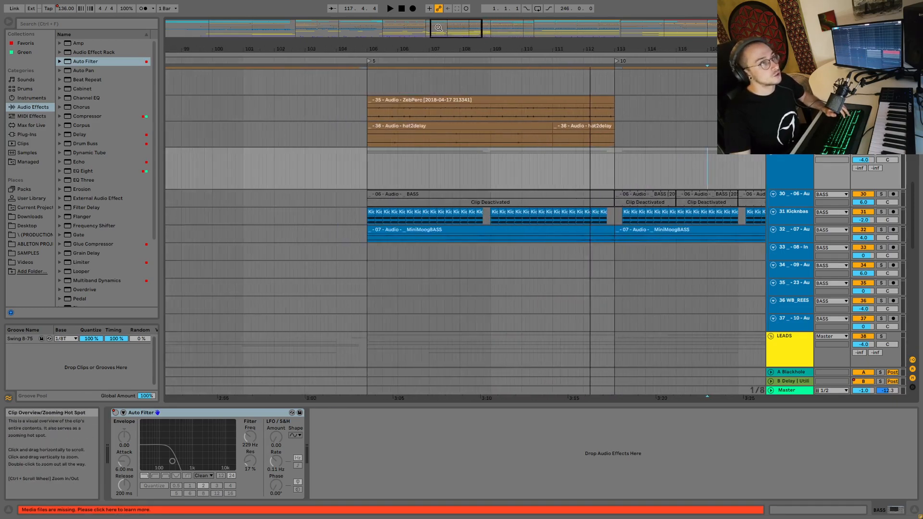
scroll(500, 165, up, 3)
scroll(499, 168, up, 2)
scroll(501, 171, up, 5)
scroll(490, 130, up, 4)
scroll(437, 153, down, 2)
scroll(434, 146, up, 2)
drag(438, 149, 442, 149)
key(ctrl+e)
- Play from 108.3 to listen to the extra kick before bar 109
drag(463, 38, 441, 59)
click(382, 152)
key(space)
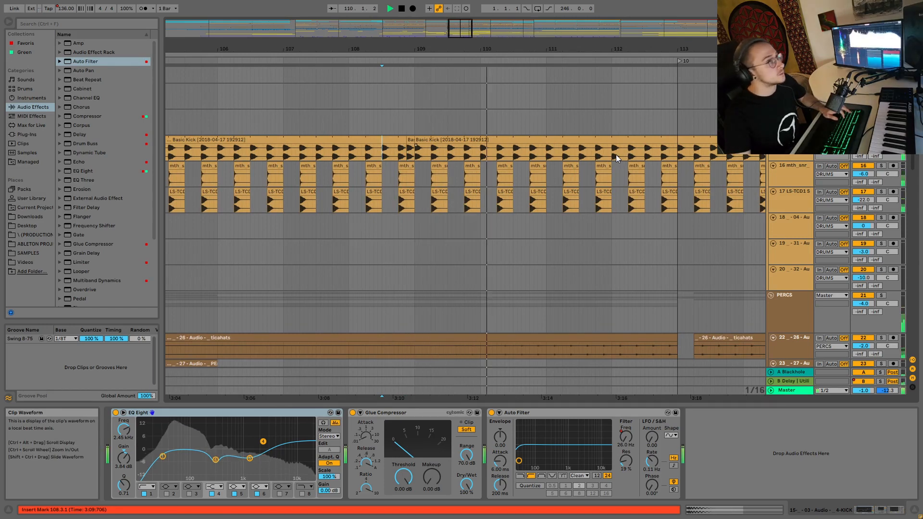
key(space)
- Reverse the layered snare hit at 112.4, just before bar 113
click(670, 182)
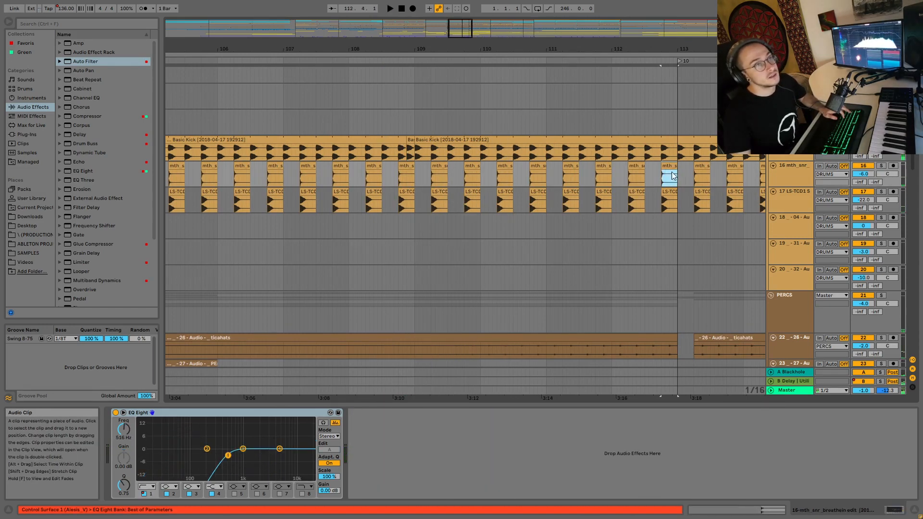
click(668, 167)
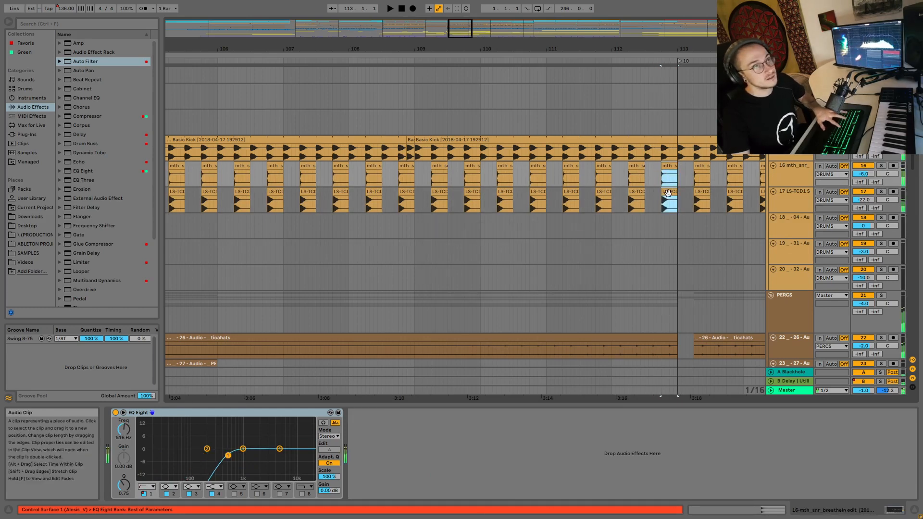
click(668, 177)
key(r)
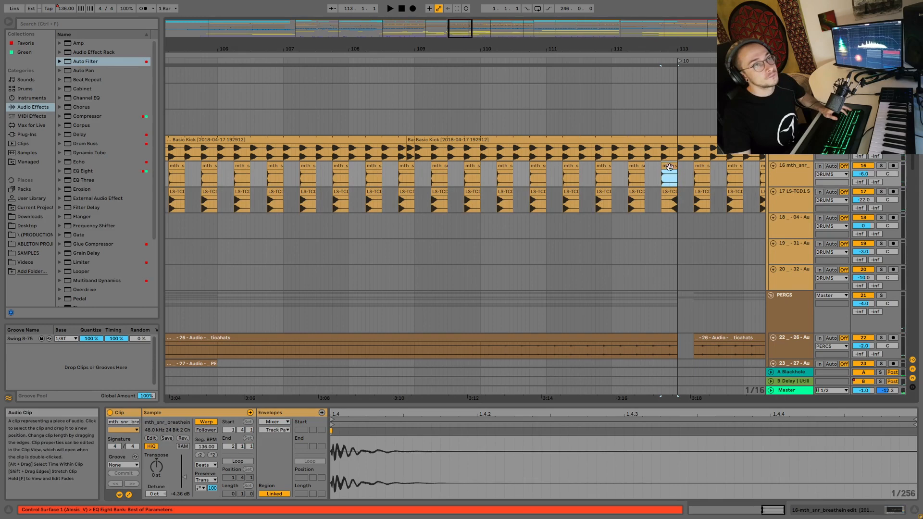
- Play from 112.4 to listen to the reversed snare leading into bar 113
click(660, 200)
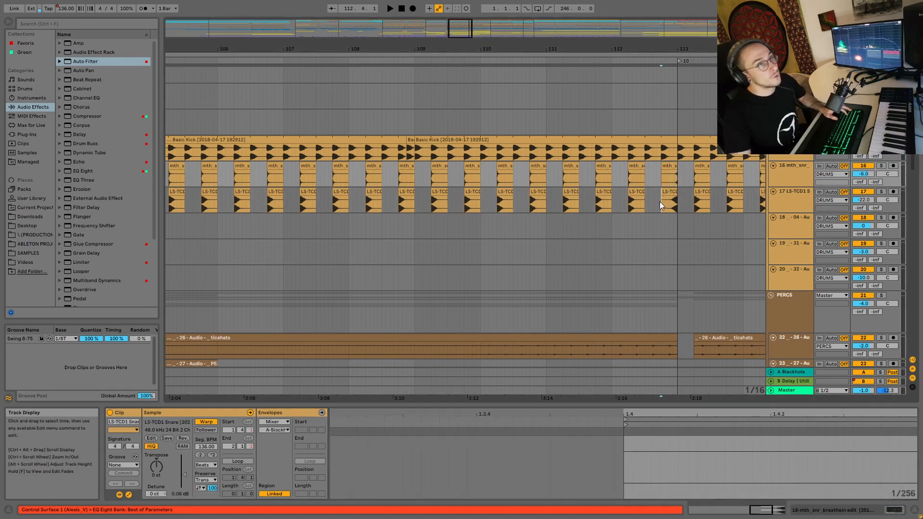
key(space)
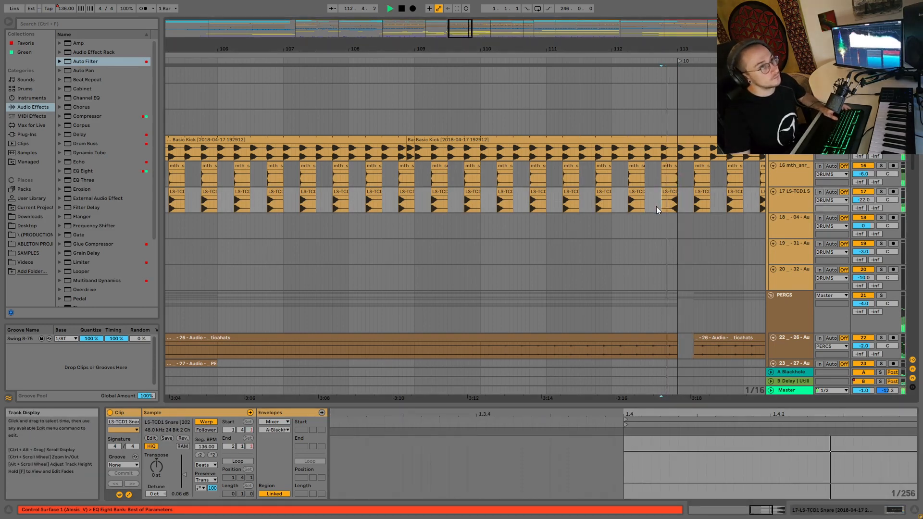
key(space)
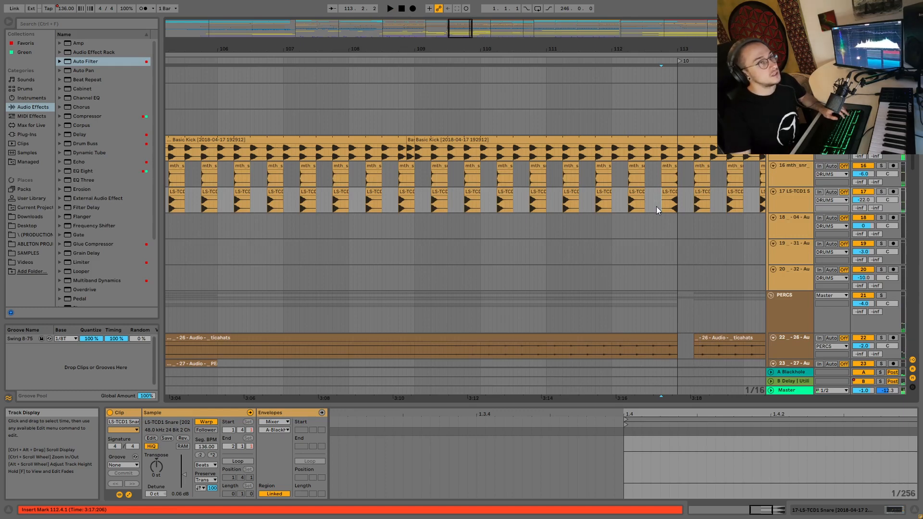
- Play from bar 121 to hear how the new section enters
drag(473, 53, 472, 47)
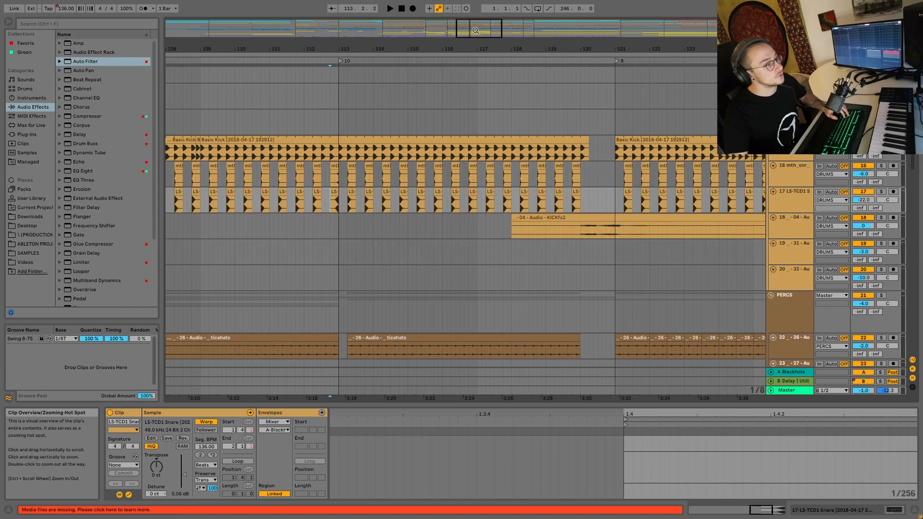
drag(475, 31, 471, 177)
click(469, 173)
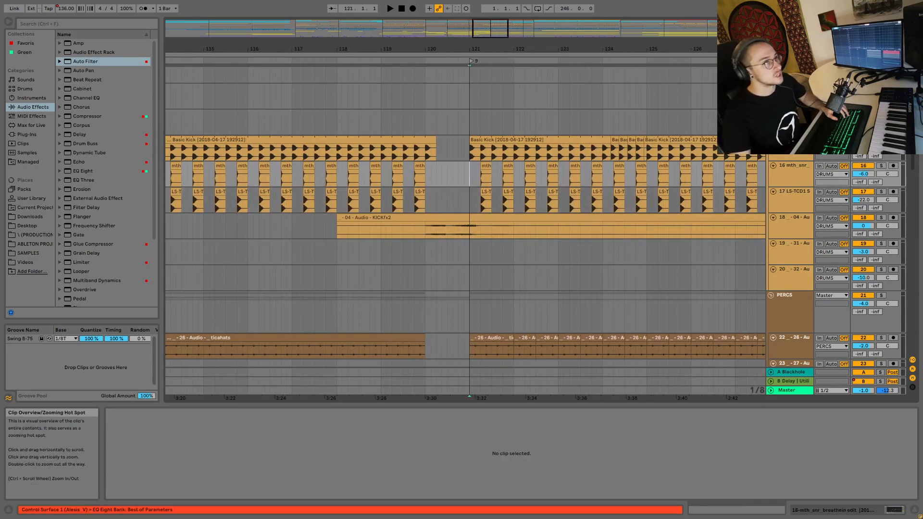
drag(493, 30, 466, 77)
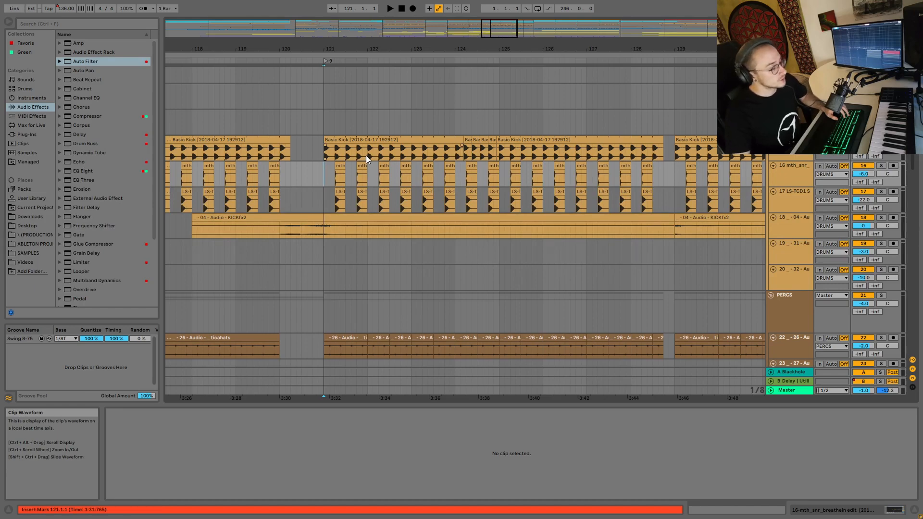
drag(493, 31, 493, 30)
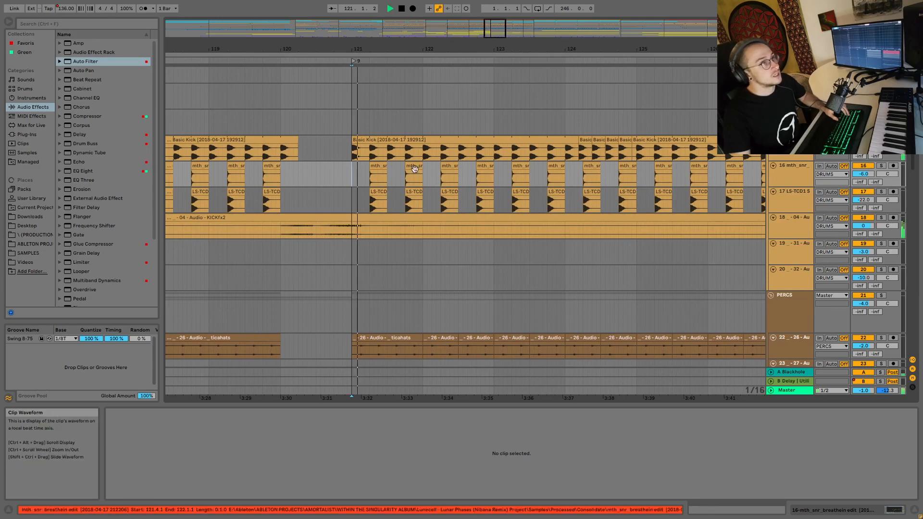
- Inspect the Crash Cymbal at bar 121 and examine the drum, percussion and bass tracks around bars 121 to 129
scroll(402, 180, up, 5)
click(369, 133)
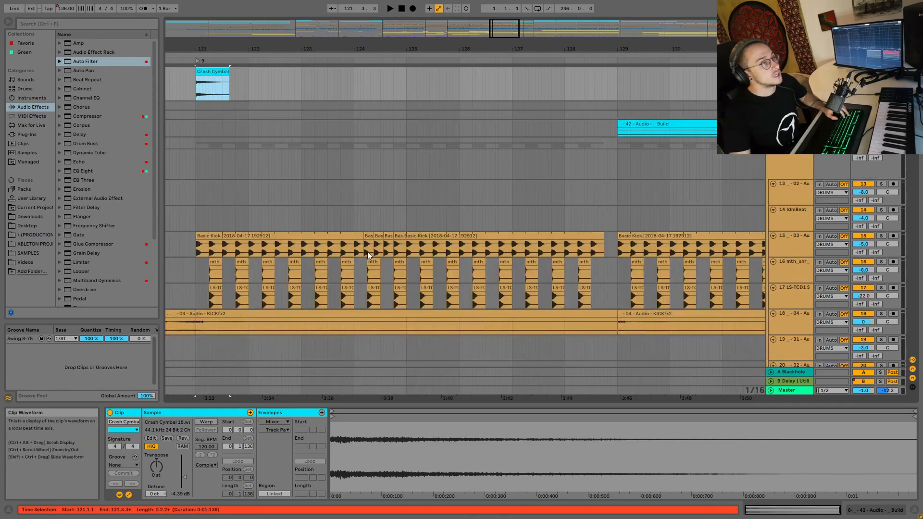
scroll(365, 254, down, 7)
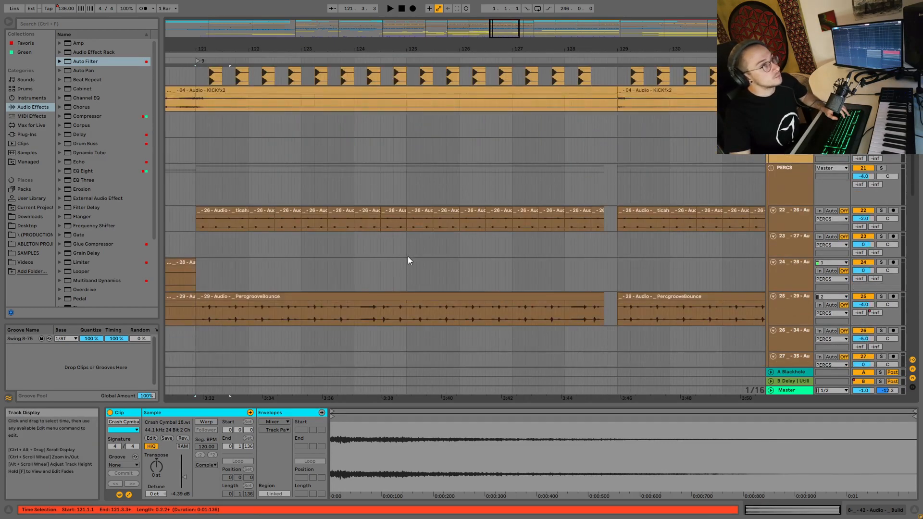
scroll(408, 260, up, 4)
scroll(424, 319, down, 4)
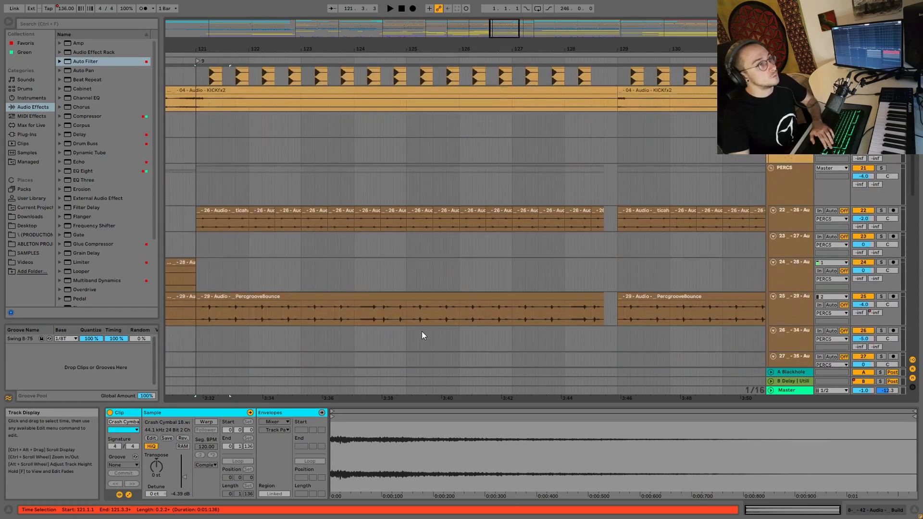
scroll(421, 331, down, 3)
scroll(418, 327, down, 2)
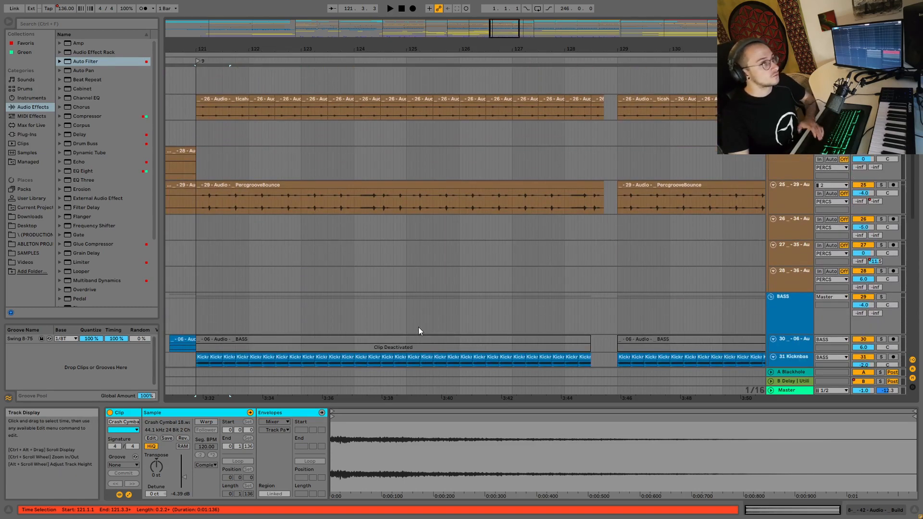
scroll(418, 330, down, 1)
scroll(431, 188, up, 10)
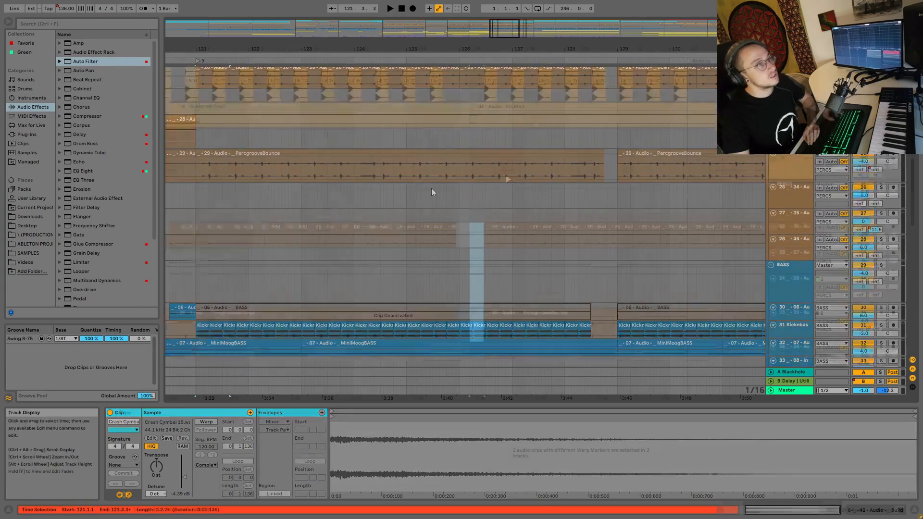
- Clear the hats and percussion groove on tracks 22 and 25 from 129.1.1 to 129.2.1, and check KICKfx2 over that beat
click(483, 167)
drag(483, 166, 475, 166)
scroll(475, 164, up, 2)
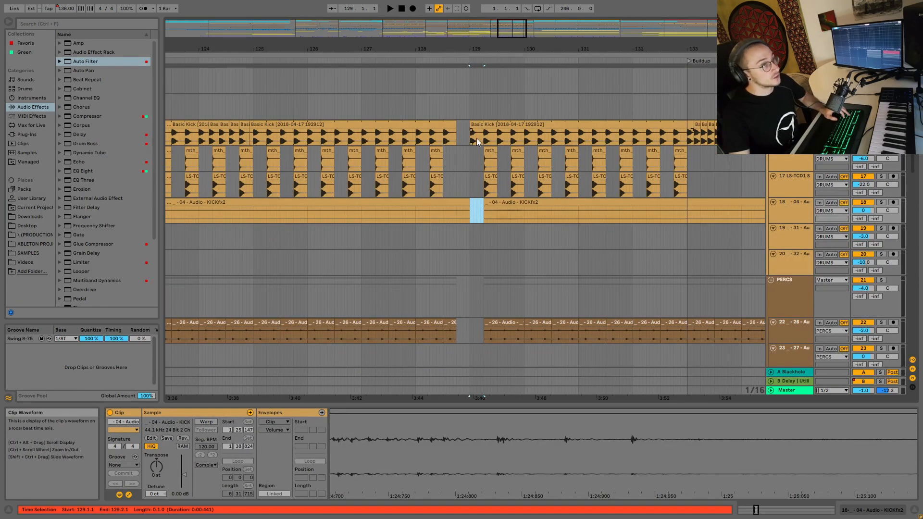
click(492, 178)
drag(484, 202, 469, 203)
- Locate the Crash Cymbal and the KICKfx2 audio on track 18 at the start of bar 121
drag(377, 49, 661, 44)
scroll(377, 125, up, 5)
click(370, 105)
scroll(378, 173, down, 3)
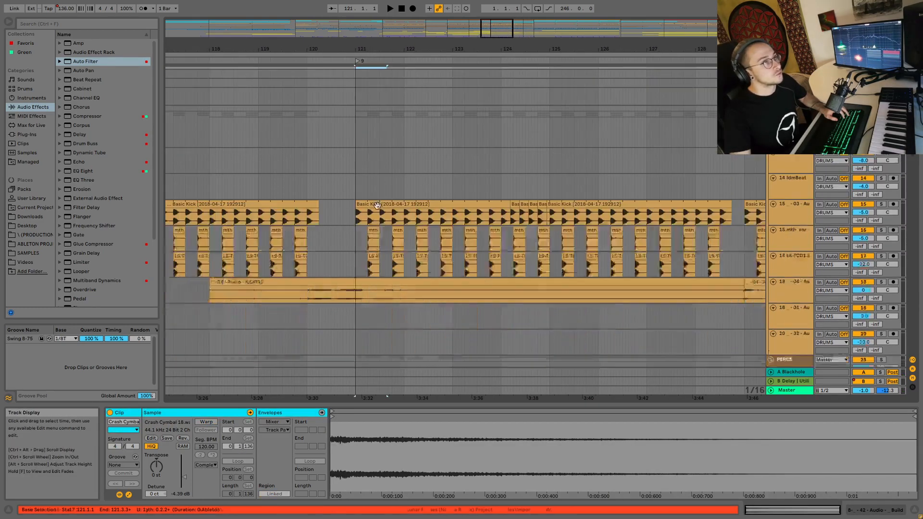
drag(356, 261, 361, 260)
- Clear the ticahats on track 22 and the PercgrooveBounce on track 25 during the first beat of bar 121
scroll(375, 264, down, 4)
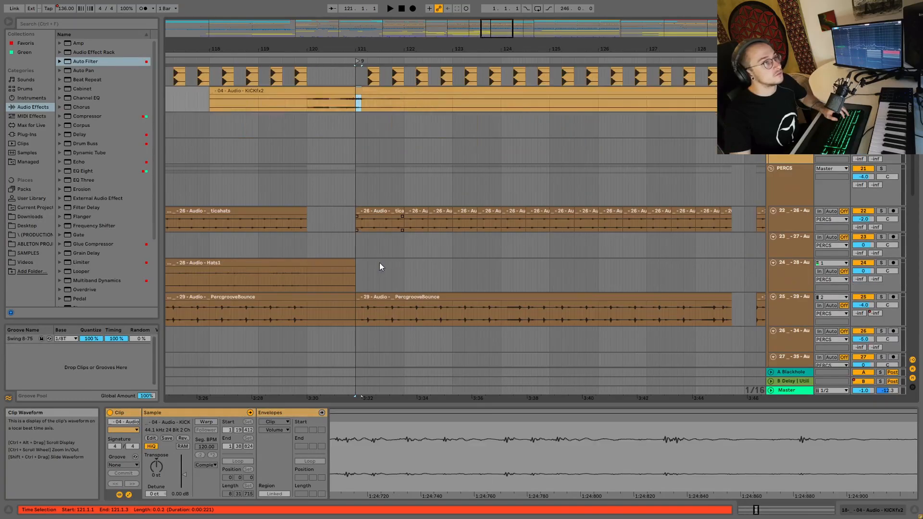
drag(365, 224, 362, 224)
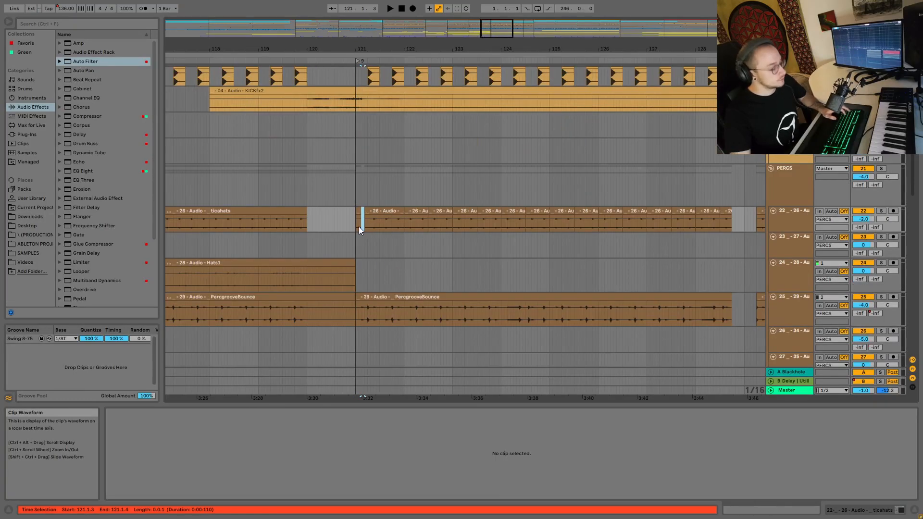
key(ctrl+z)
click(358, 226)
key(ctrl+v)
key(ctrl+d)
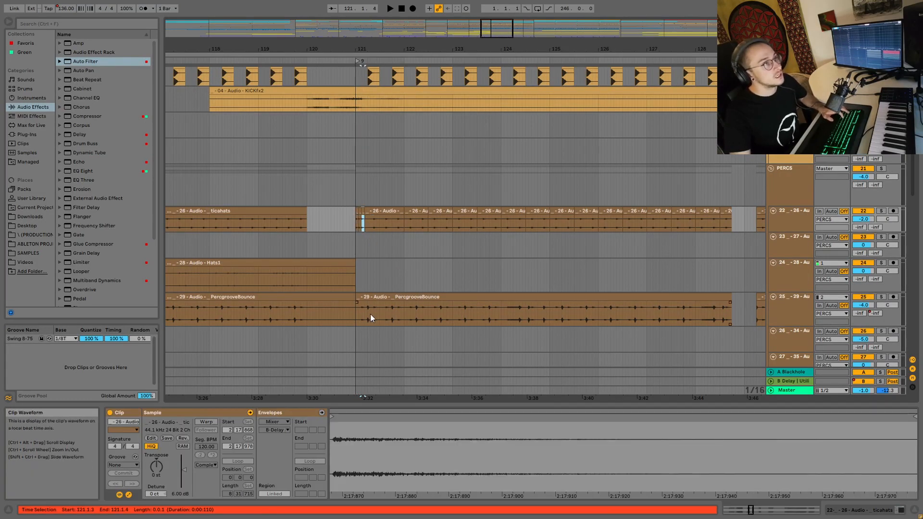
click(369, 313)
drag(355, 316, 359, 316)
key(ctrl+d)
- Copy a one-beat piece of the Monotron Lead FX clip on track 40 and paste it at 121.1.1
scroll(360, 319, down, 15)
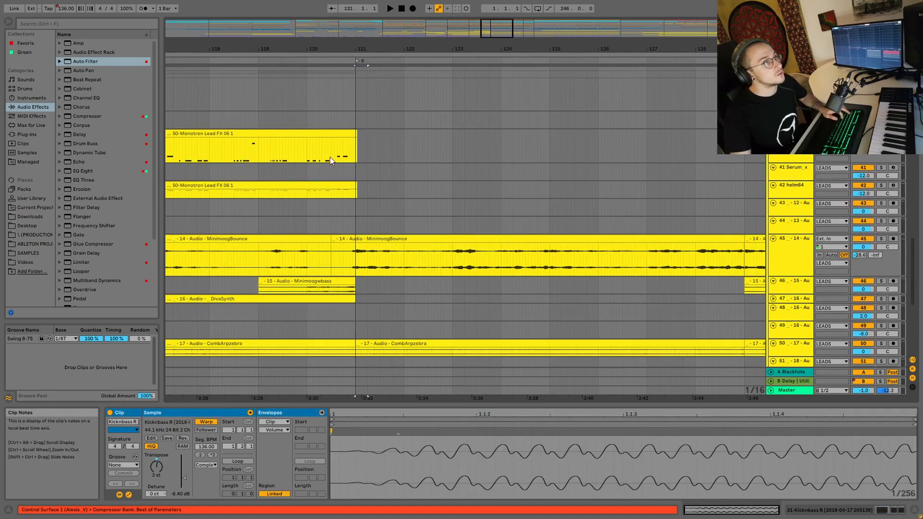
drag(271, 153, 284, 153)
key(ctrl+c)
click(359, 155)
key(ctrl+v)
- Play from beat 120.2 to hear the added Monotron lead going into bar 121
click(318, 152)
key(space)
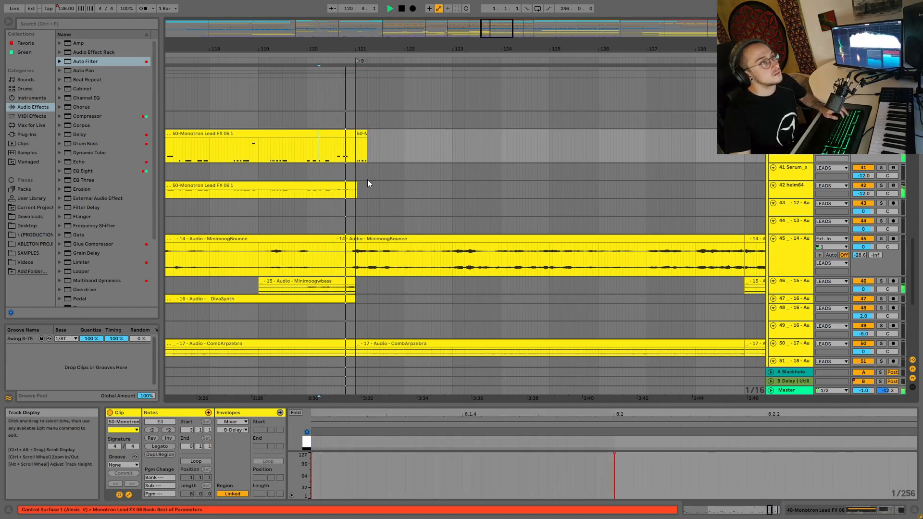
key(space)
- Extend the Monotron lead clip at bar 121 to 122.1.1 and play the transition from 120.1.1
drag(363, 134, 404, 129)
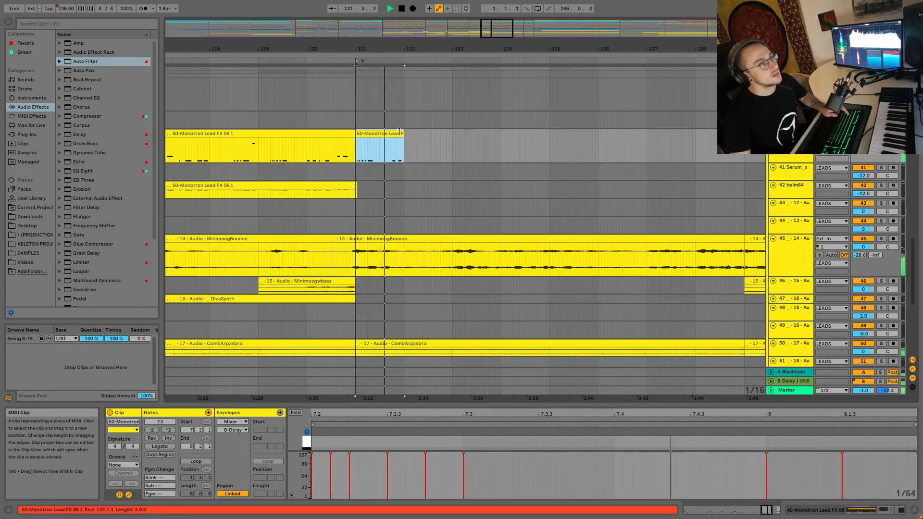
scroll(449, 171, up, 10)
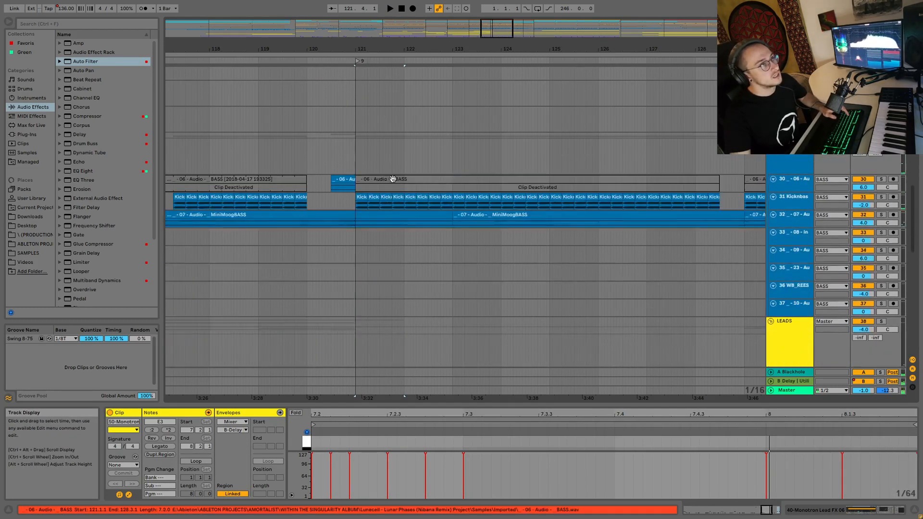
click(306, 158)
key(space)
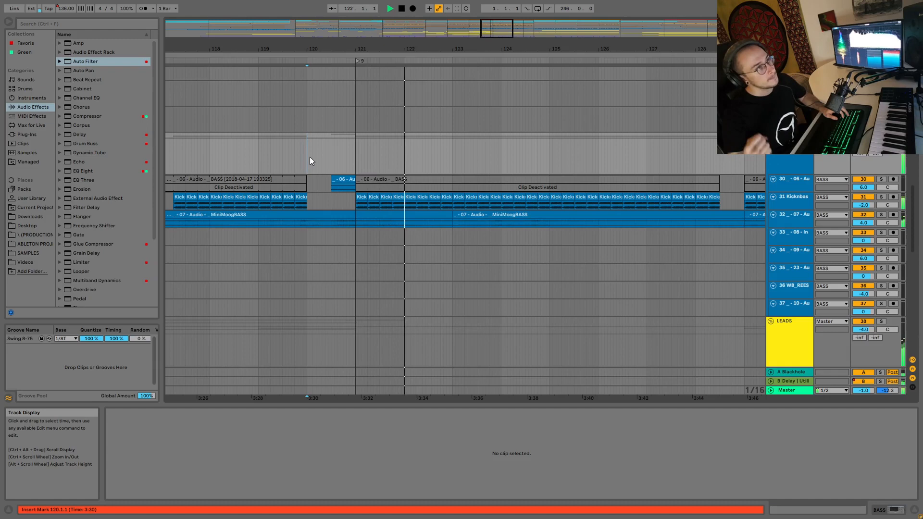
key(space)
- Extend the ticahats and PercgrooveBounce clips on tracks 22 and 25 back to start at 121.1.1
scroll(327, 168, up, 10)
drag(367, 163, 356, 163)
click(363, 250)
drag(364, 250, 356, 250)
- Delete the Monotron Lead FX clip on track 40 between bars 121 and 122
scroll(402, 281, down, 10)
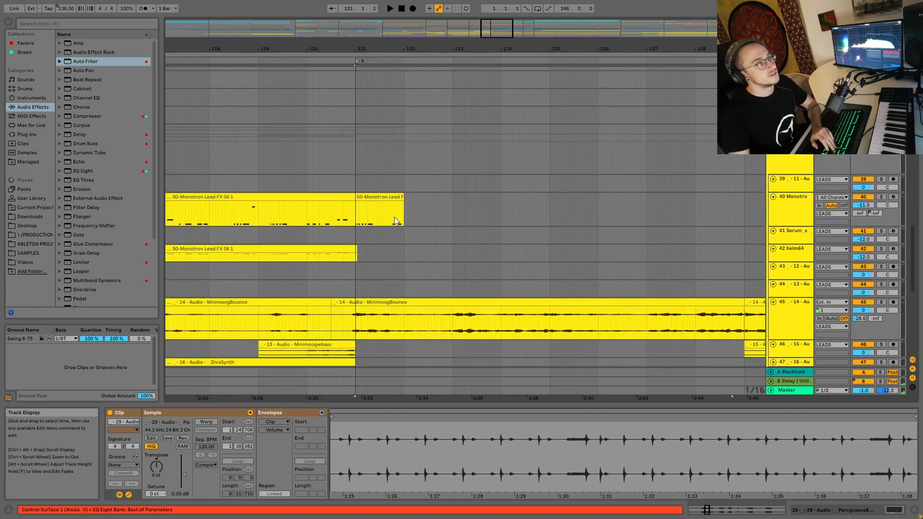
click(379, 200)
key(Delete)
- Play from 120.4.3 to hear bar 121 with hats and percussion on its first beat
scroll(373, 209, up, 5)
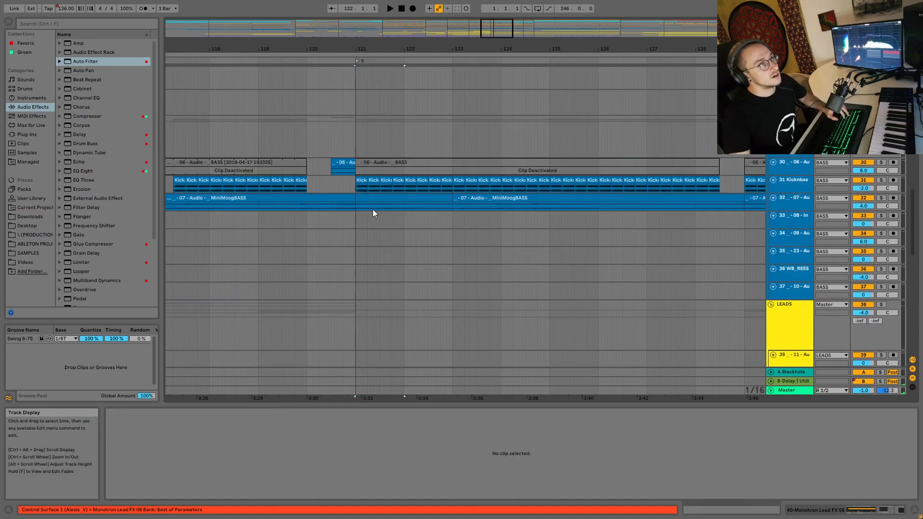
scroll(373, 211, up, 4)
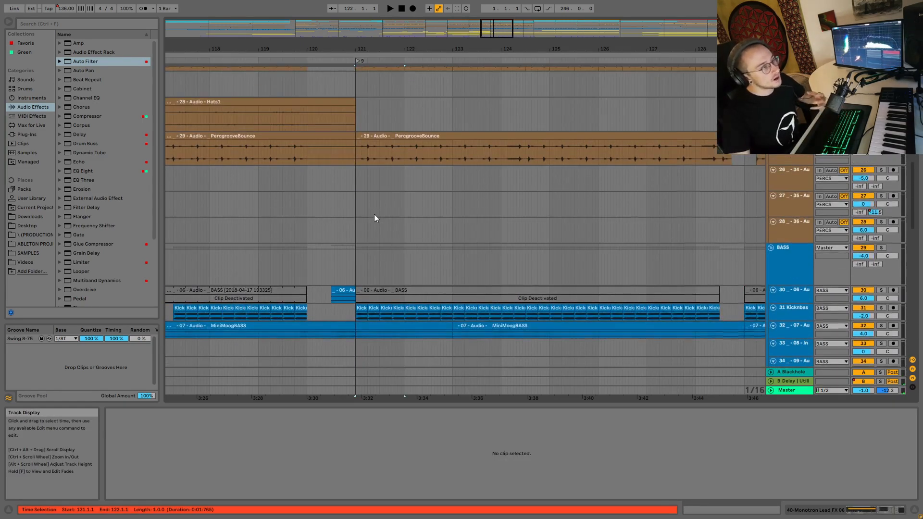
scroll(375, 216, up, 5)
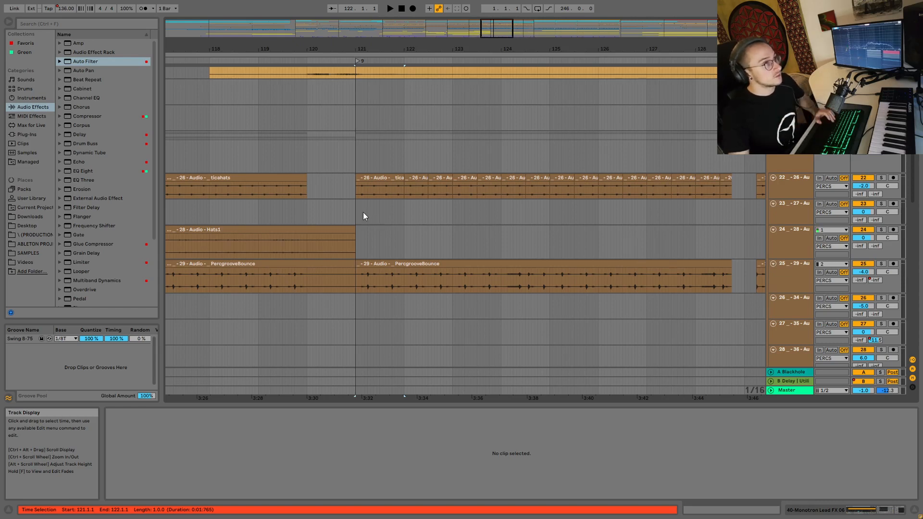
click(347, 194)
key(space)
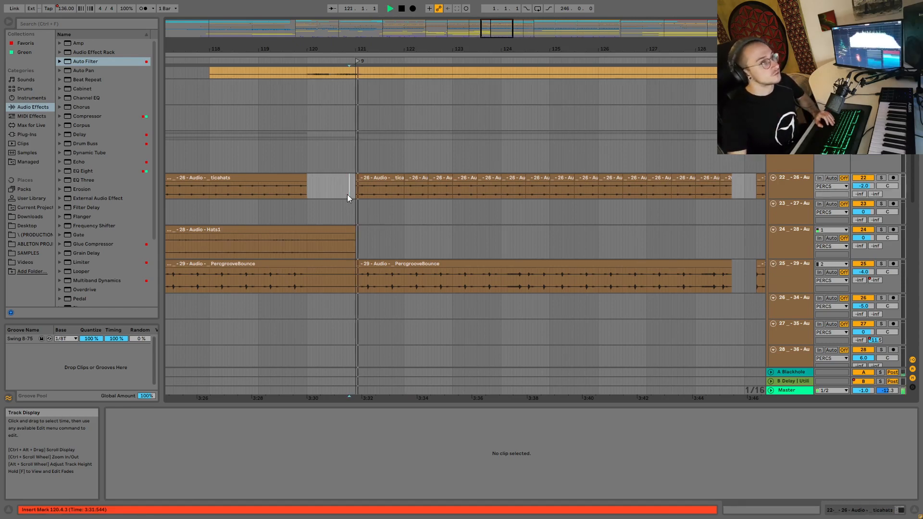
- Remove the hats and percussion groove on tracks 22 and 25 again from 121.1.1 to 121.2.1
drag(353, 194, 367, 269)
scroll(388, 175, up, 5)
scroll(389, 175, up, 3)
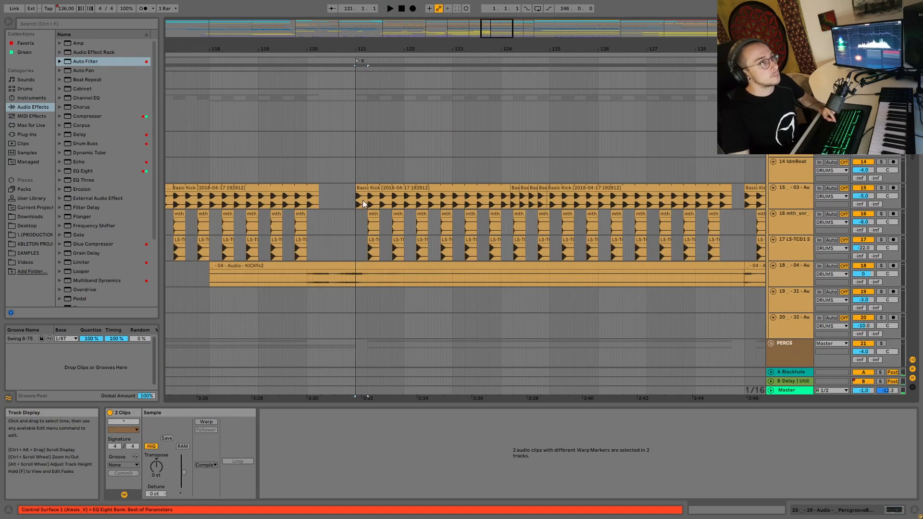
- Play from 120.2.2 to hear the empty first beat of percussion in bar 121
click(324, 209)
key(space)
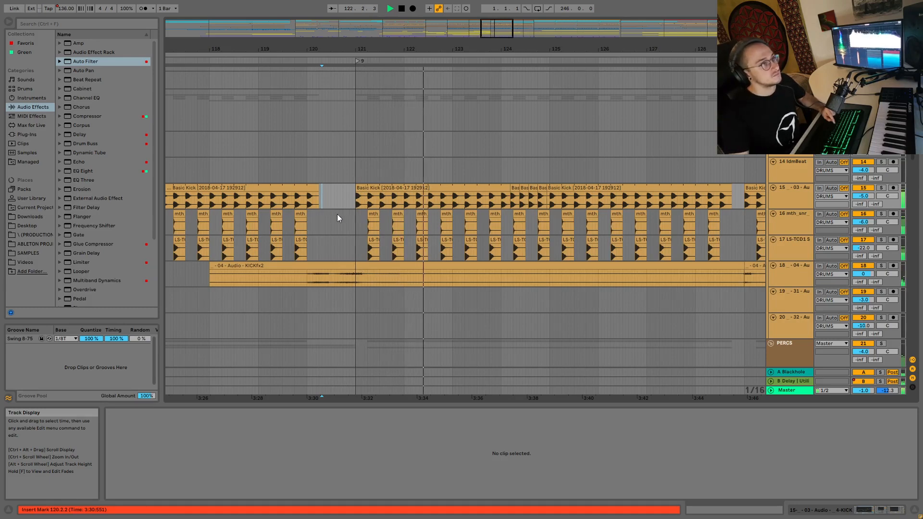
key(space)
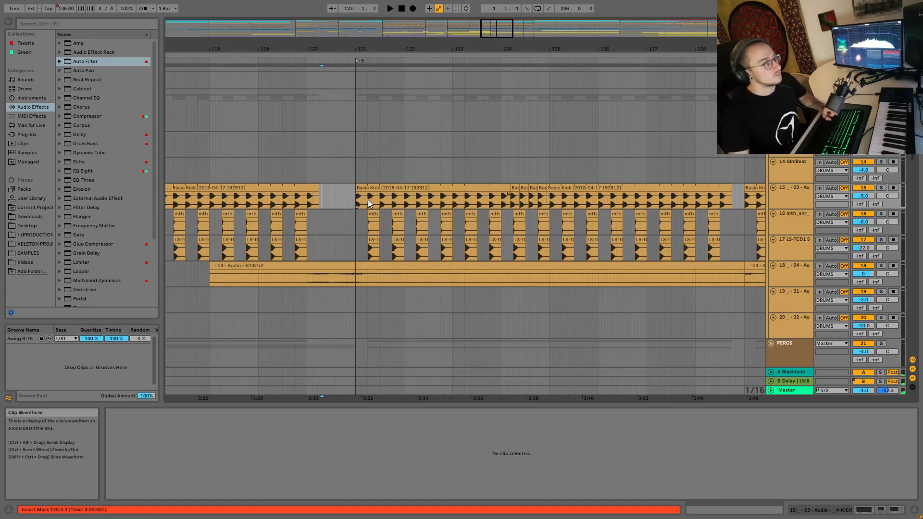
- Delete the snares on tracks 16 and 17 in bars 121 and 122, and the kick and snares on tracks 15 to 17 from 117.1.1 to 120.3
drag(365, 220, 454, 241)
key(Delete)
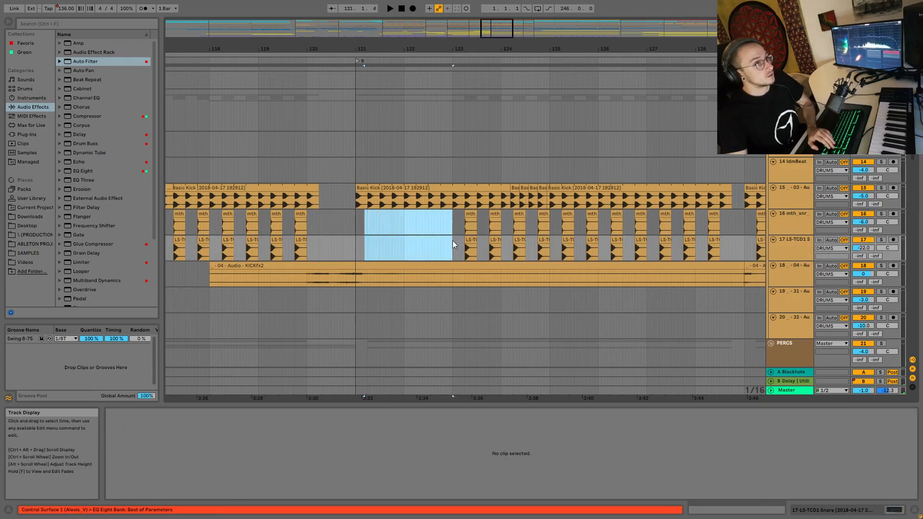
drag(450, 50, 491, 27)
drag(428, 249, 356, 184)
key(Delete)
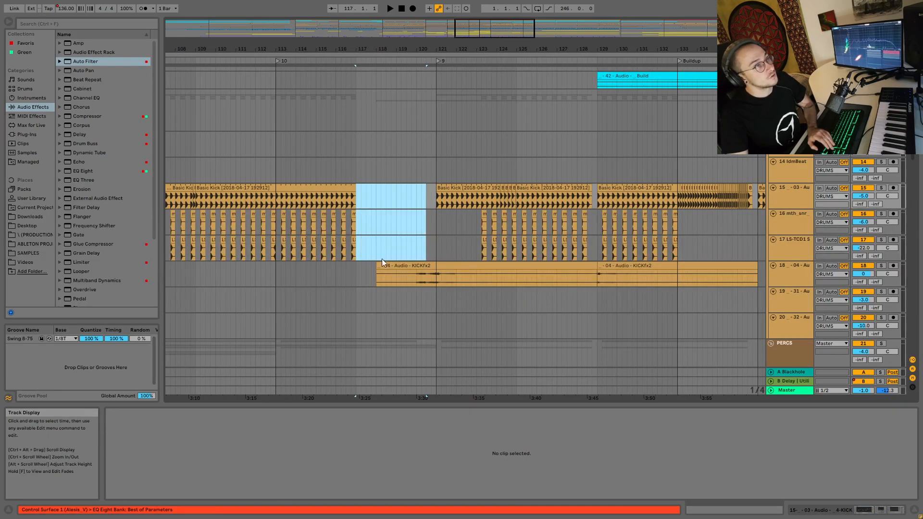
- Clear the hats and percussion on tracks 22 to 25 and the Kicknbass on track 31 from 117.1.1 to 121.1.1
scroll(387, 258, down, 5)
drag(359, 254, 436, 335)
scroll(439, 322, down, 6)
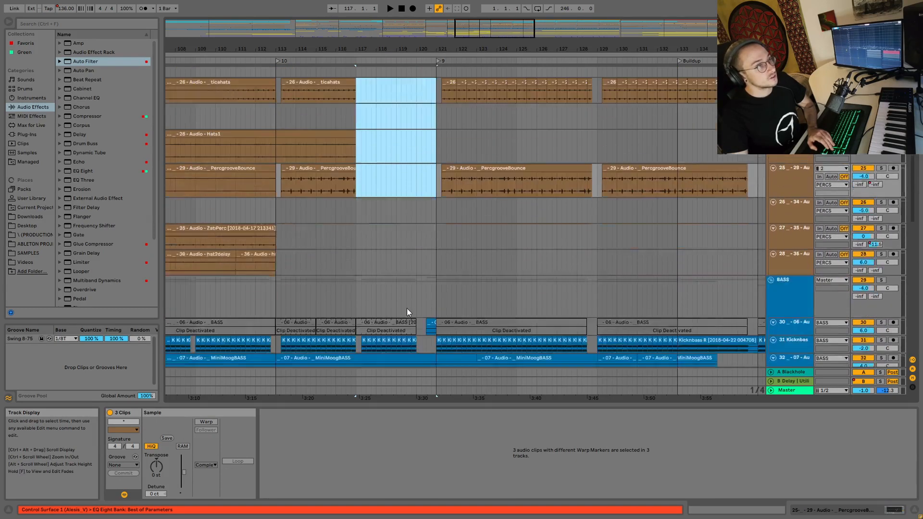
scroll(407, 308, down, 3)
drag(356, 299, 437, 298)
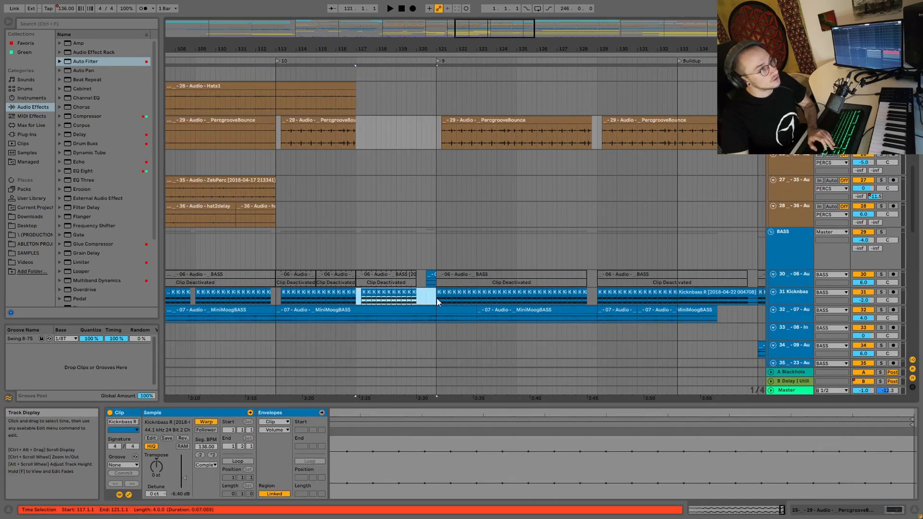
key(Delete)
- Play from 118.2 and shorten the Monotron Lead FX clip on track 40 to end at bar 120
scroll(419, 263, down, 9)
click(379, 238)
key(space)
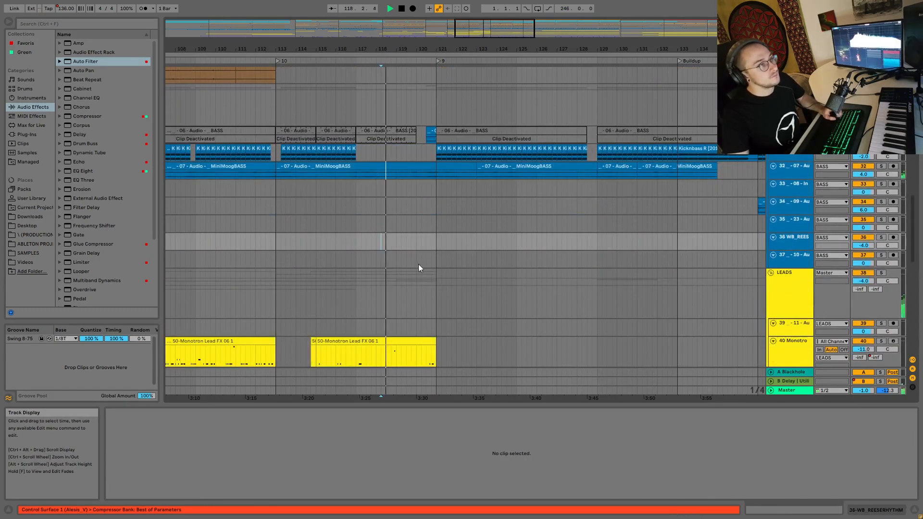
scroll(416, 264, down, 4)
drag(436, 277, 416, 276)
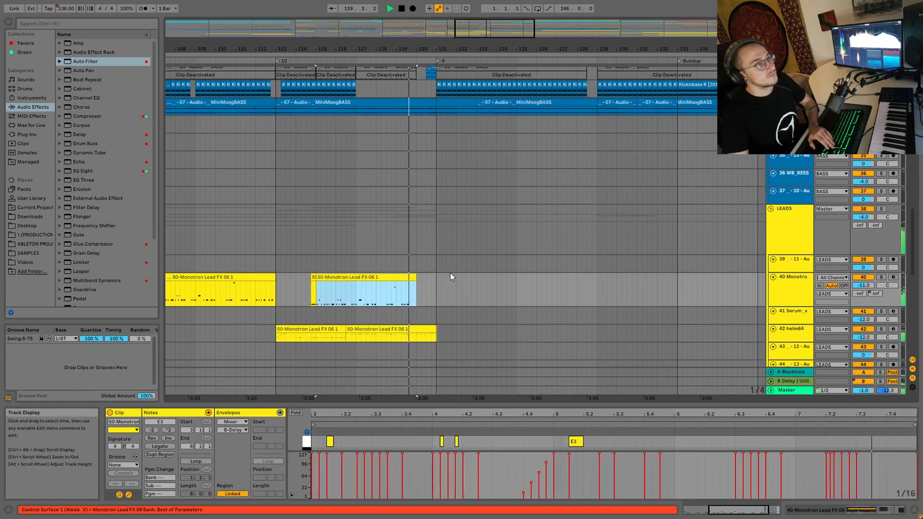
- Delete the hats and percussion on tracks 22 to 25 from 121.1.1 to about 123.2
scroll(459, 273, up, 15)
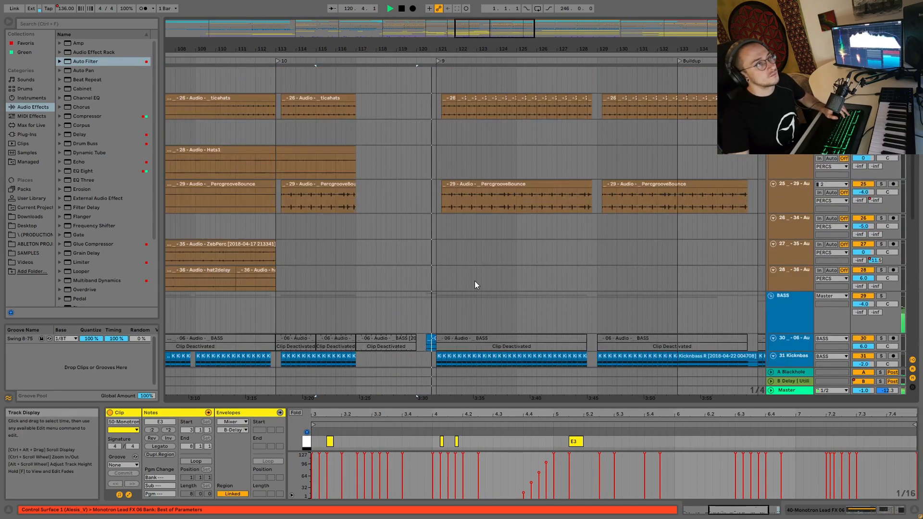
scroll(474, 280, up, 5)
drag(445, 193, 483, 267)
key(Delete)
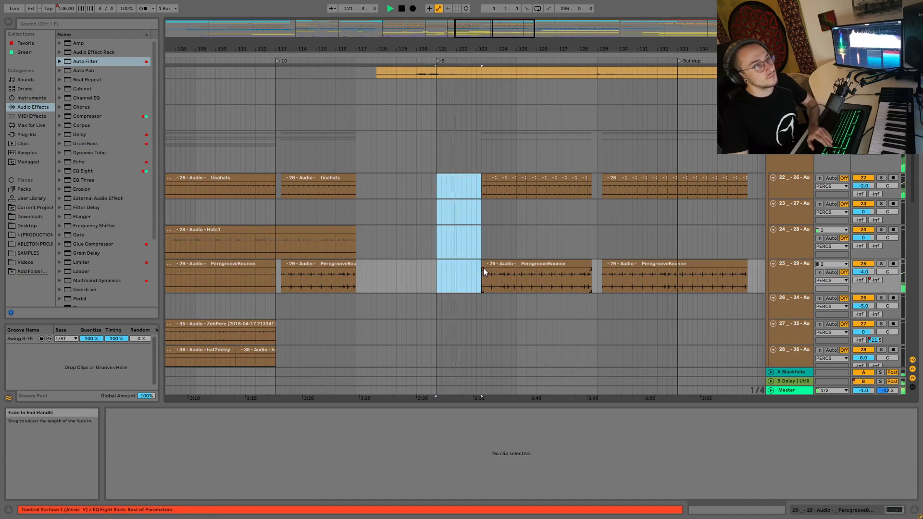
- Delete the remaining hats and percussion on tracks 22 to 25 up to 125.1.1
drag(471, 183, 517, 283)
scroll(519, 281, up, 5)
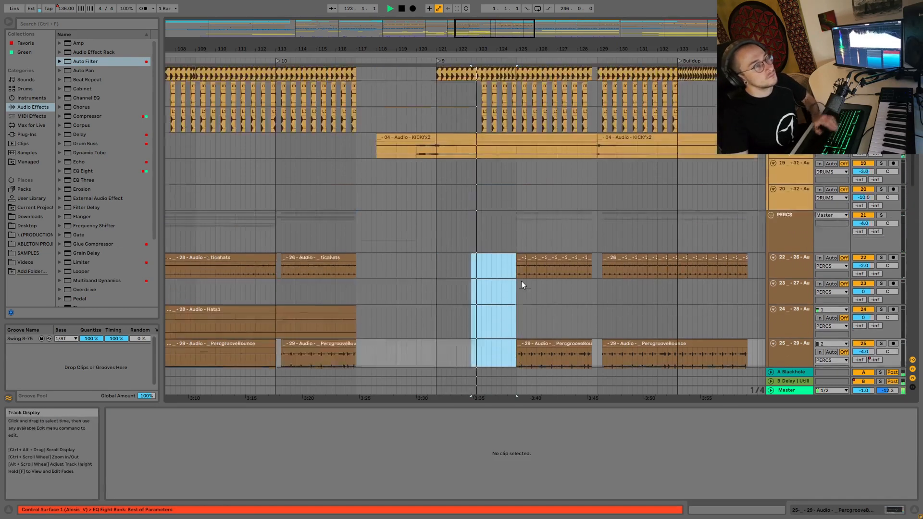
scroll(520, 280, up, 5)
- Delete the snares on tracks 16 and 17 from 122.4 to 125.1.1, and extend track 15's Basic Kick clip to bar 125 over the short kick clips
key(space)
drag(473, 173, 514, 196)
key(Delete)
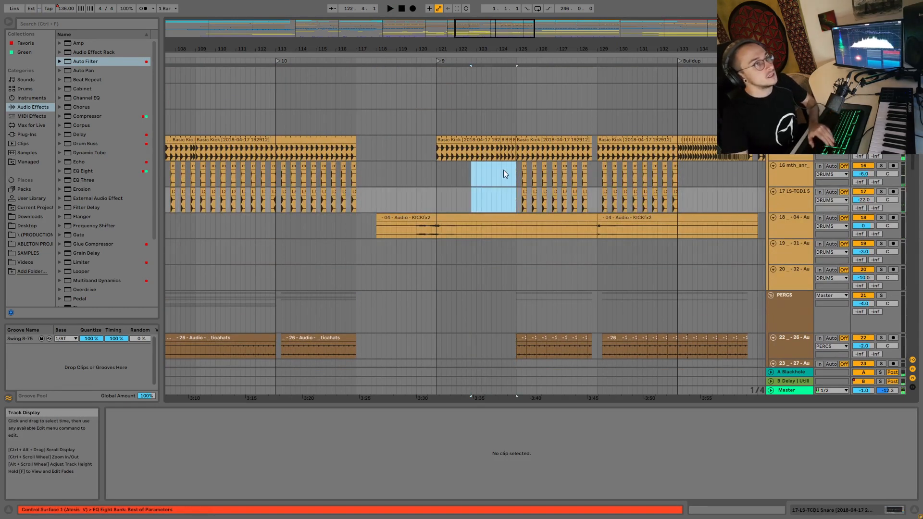
drag(503, 144, 372, 143)
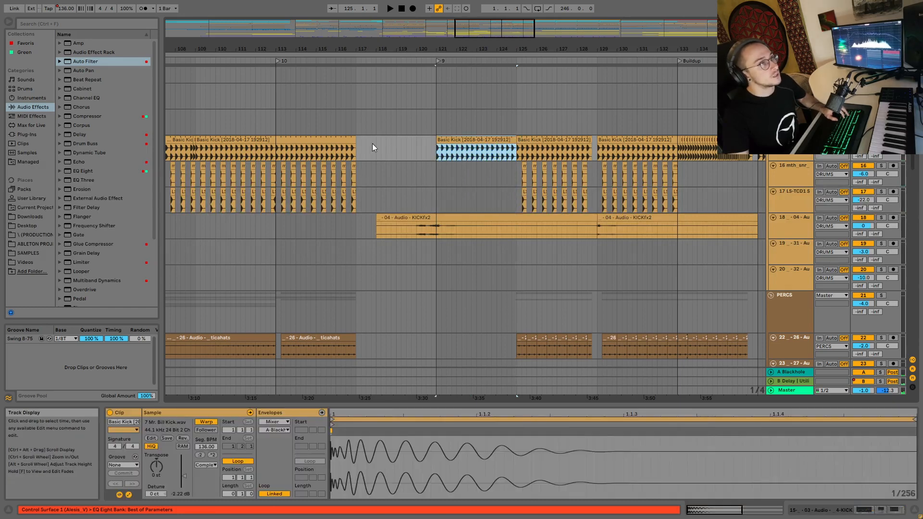
- Play the stripped-back transition from 117.1.1 to beyond bar 124
click(341, 123)
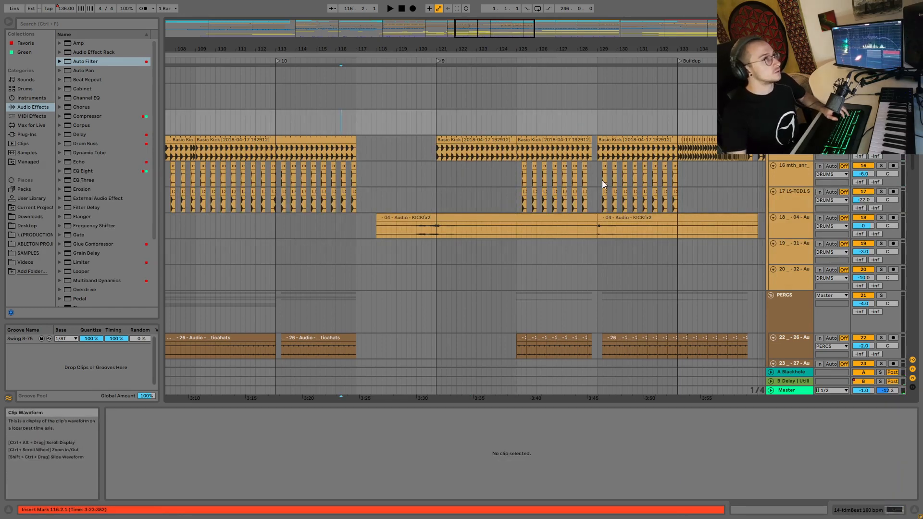
click(356, 125)
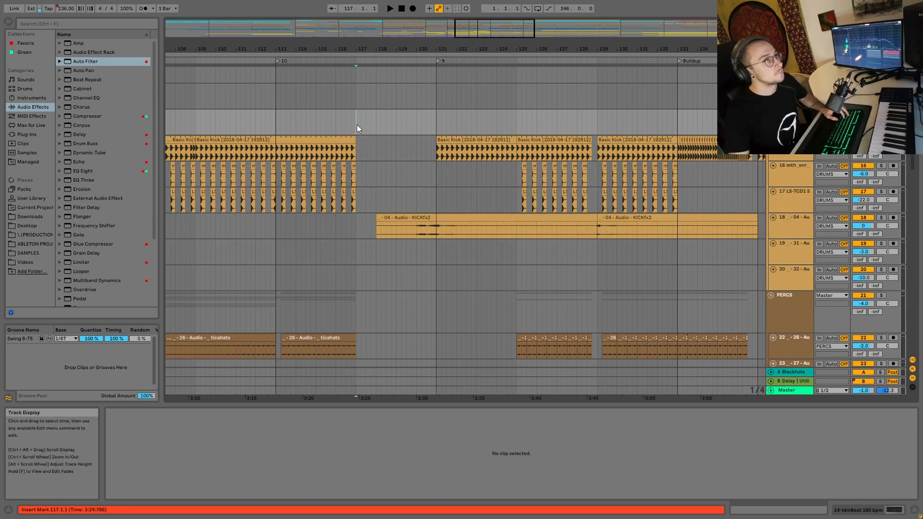
key(space)
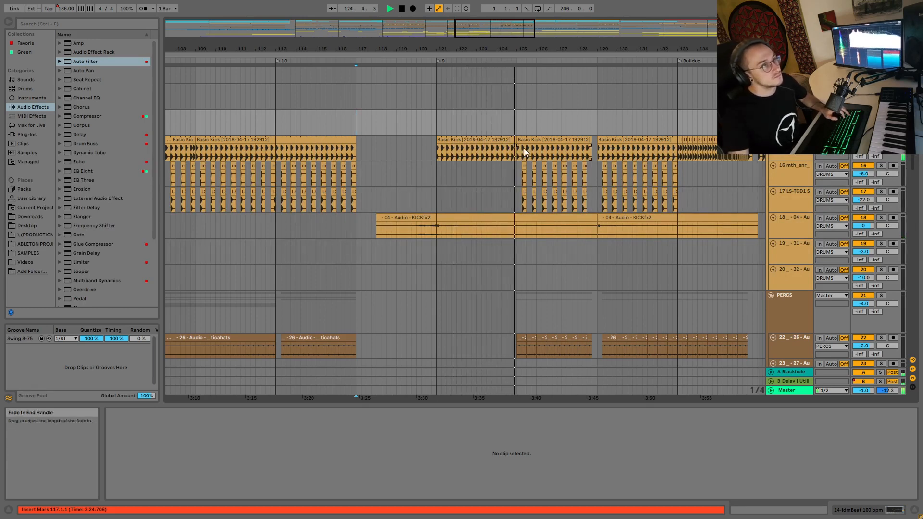
key(space)
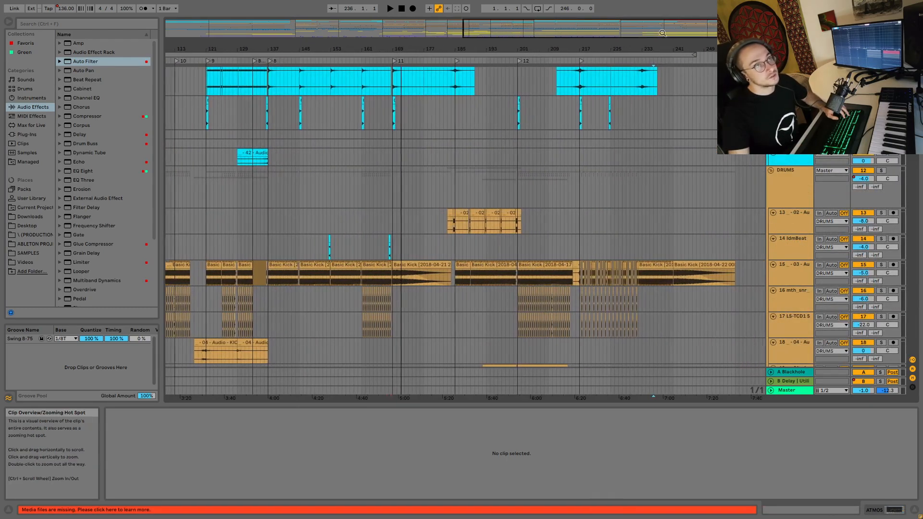
scroll(696, 211, up, 10)
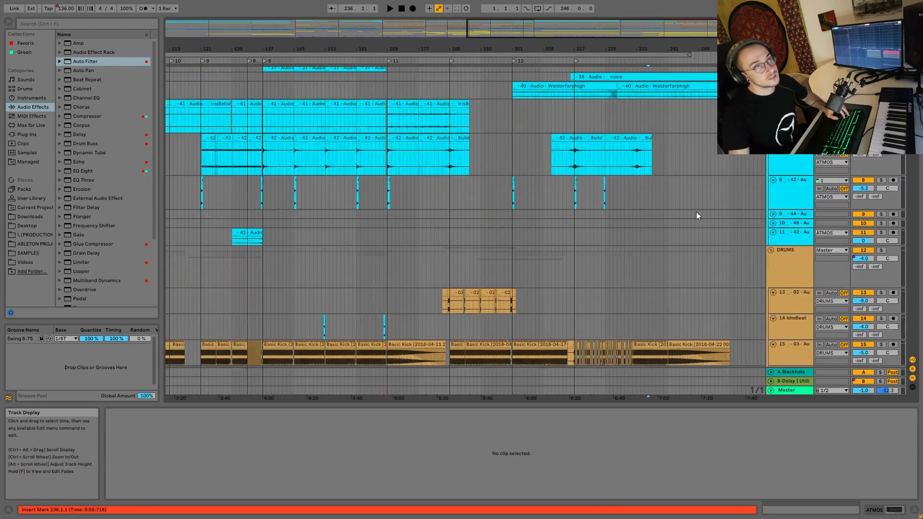